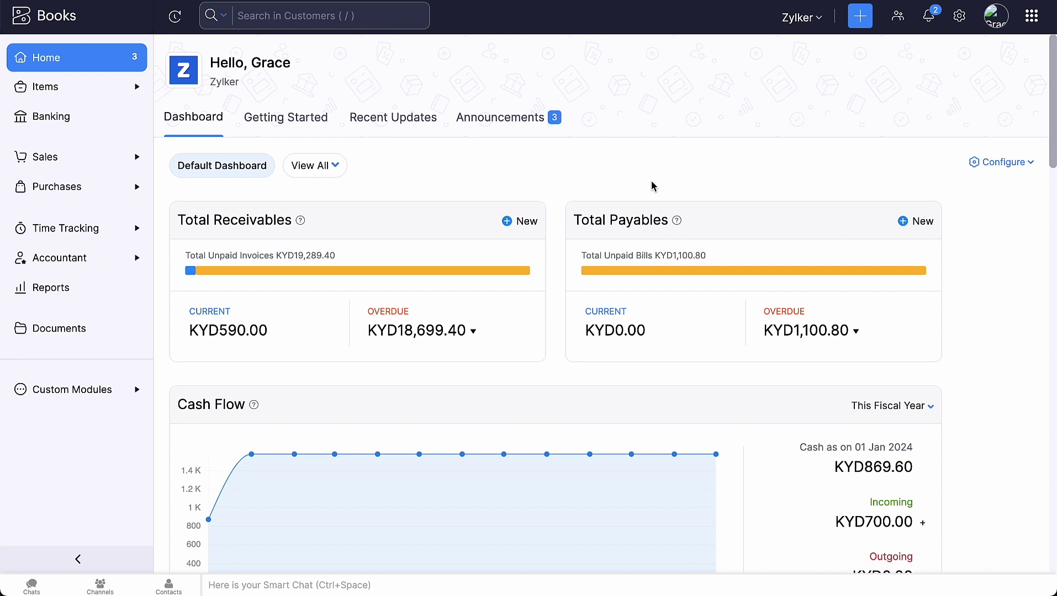
- Tick the Tasks module in Settings > Preferences > General and save it
{"action": "left_click", "coordinate": [960, 18]}
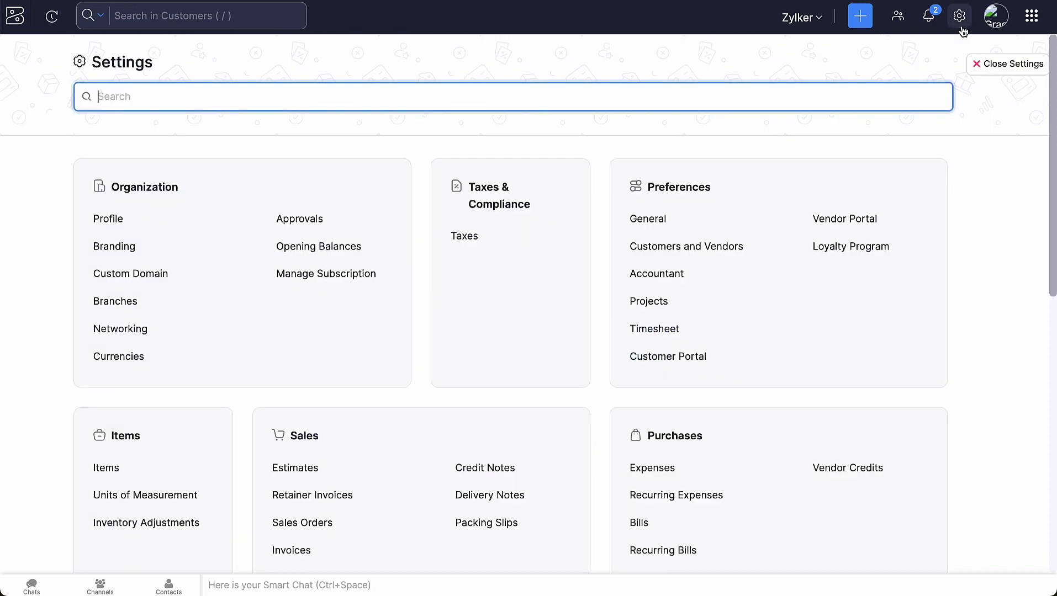
{"action": "left_click", "coordinate": [660, 220]}
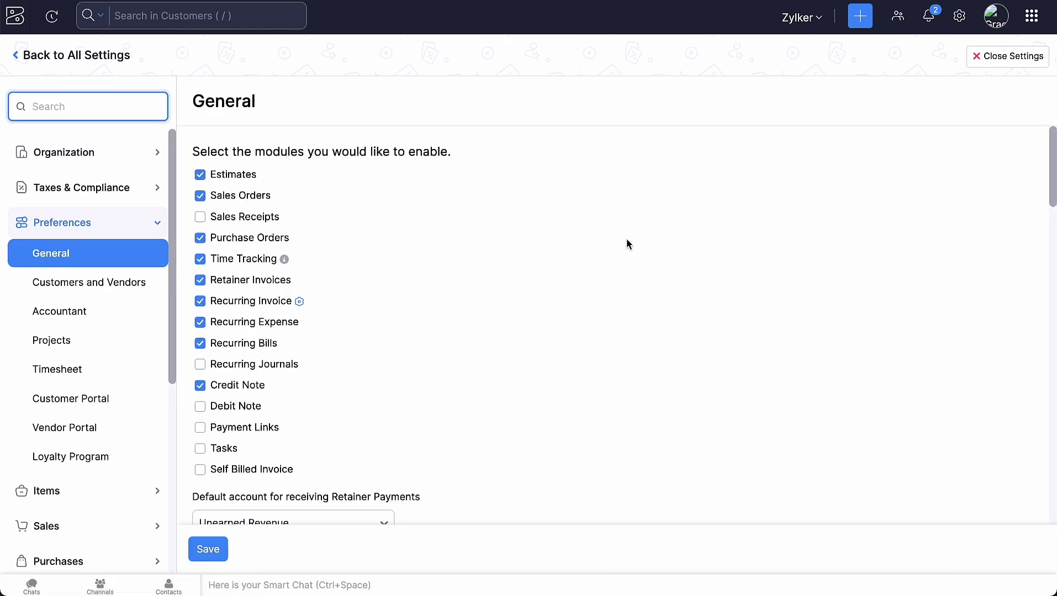
{"action": "left_click", "coordinate": [201, 448]}
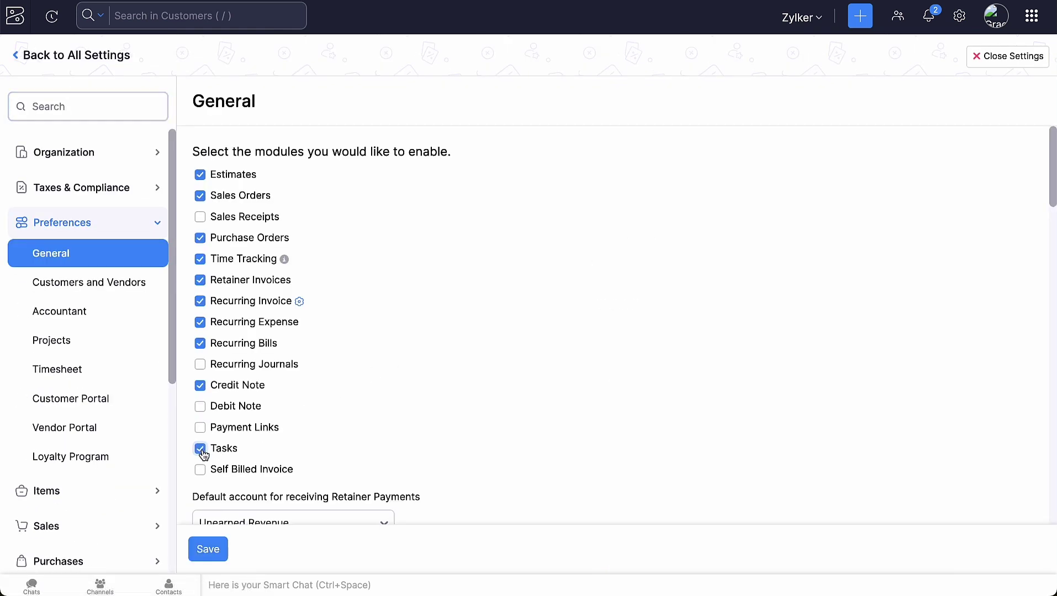
{"action": "left_click", "coordinate": [209, 549]}
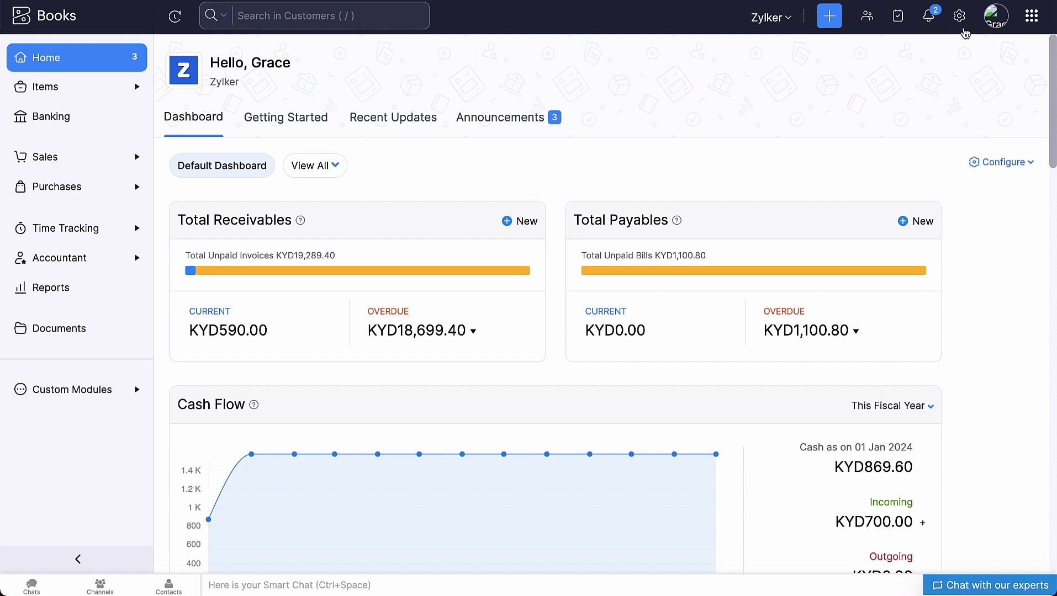
- In Tasks preferences, leave both completion-notify options unchecked and set a default reminder with Email alert type
{"action": "left_click", "coordinate": [962, 25]}
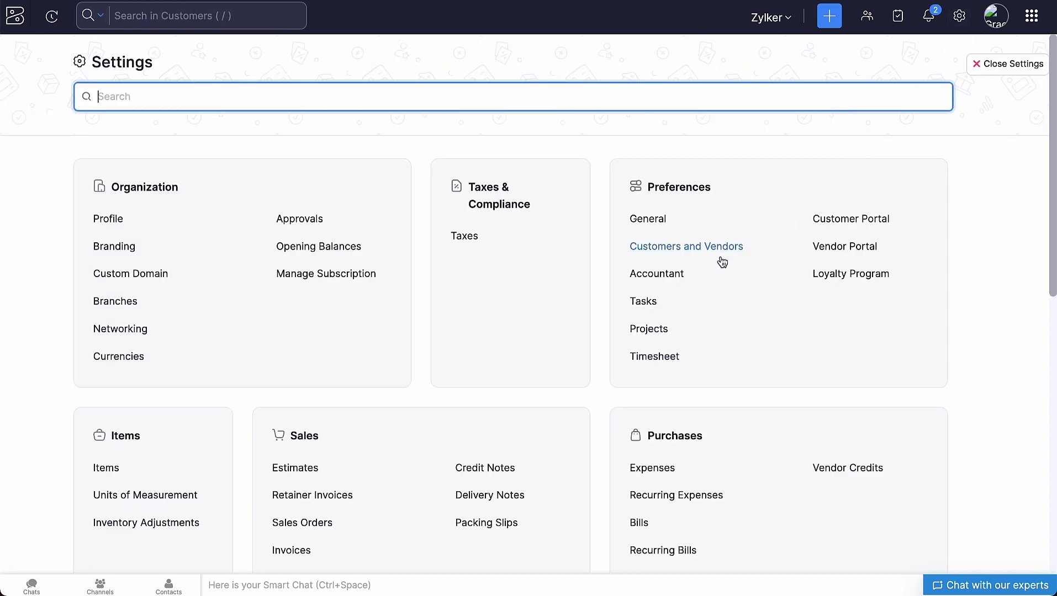
{"action": "left_click", "coordinate": [645, 302]}
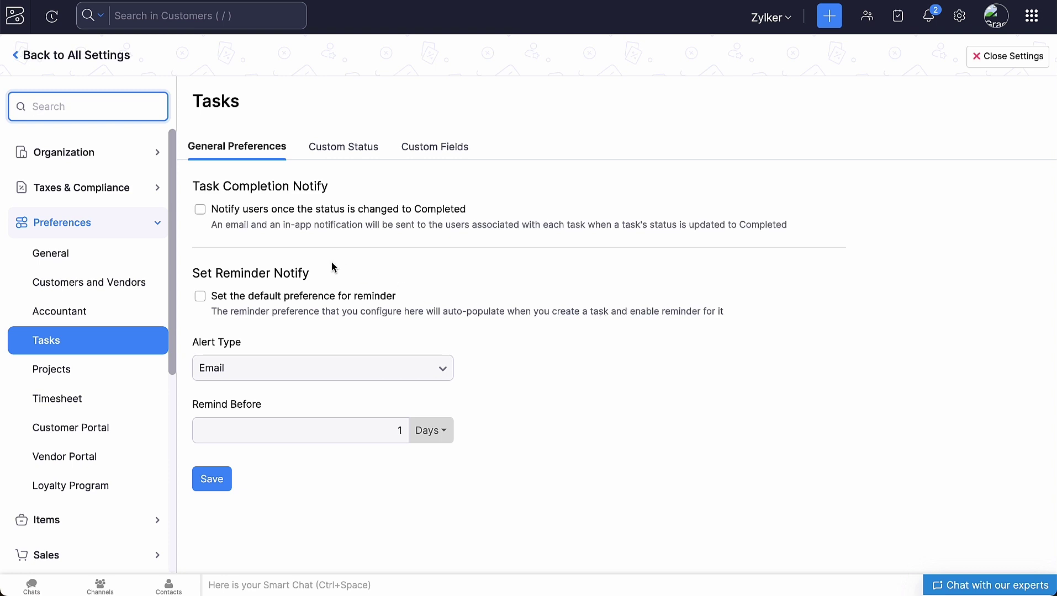
{"action": "left_click", "coordinate": [198, 220]}
{"action": "left_click", "coordinate": [200, 213]}
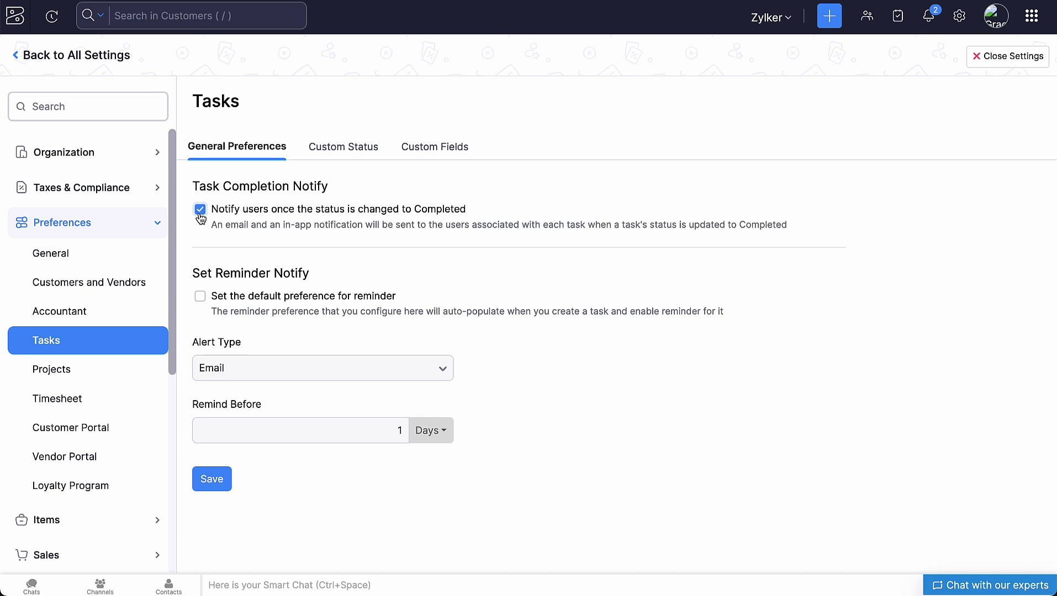
{"action": "left_click", "coordinate": [201, 298]}
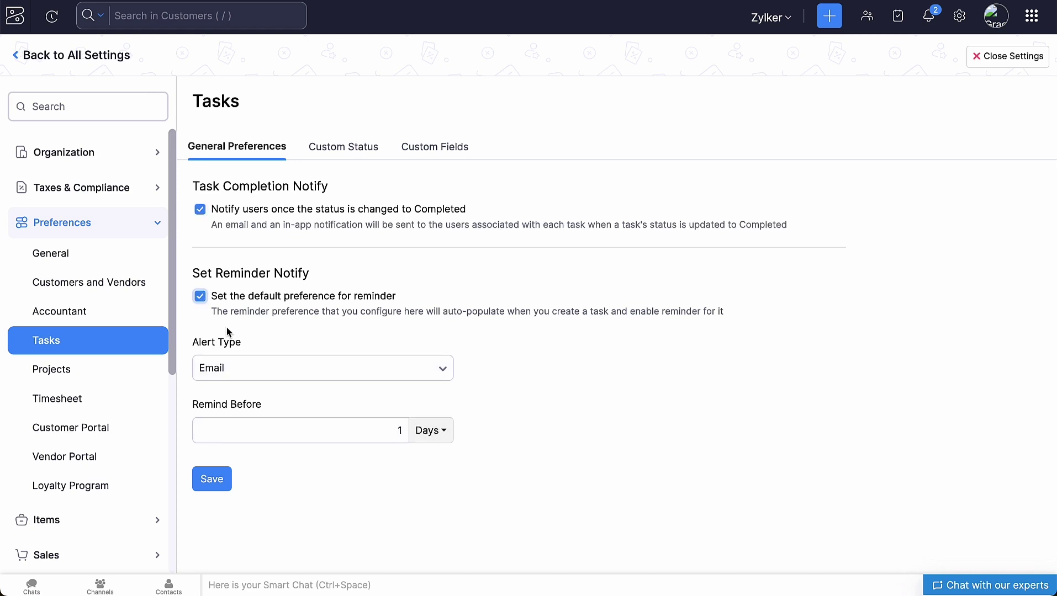
{"action": "left_click", "coordinate": [291, 369]}
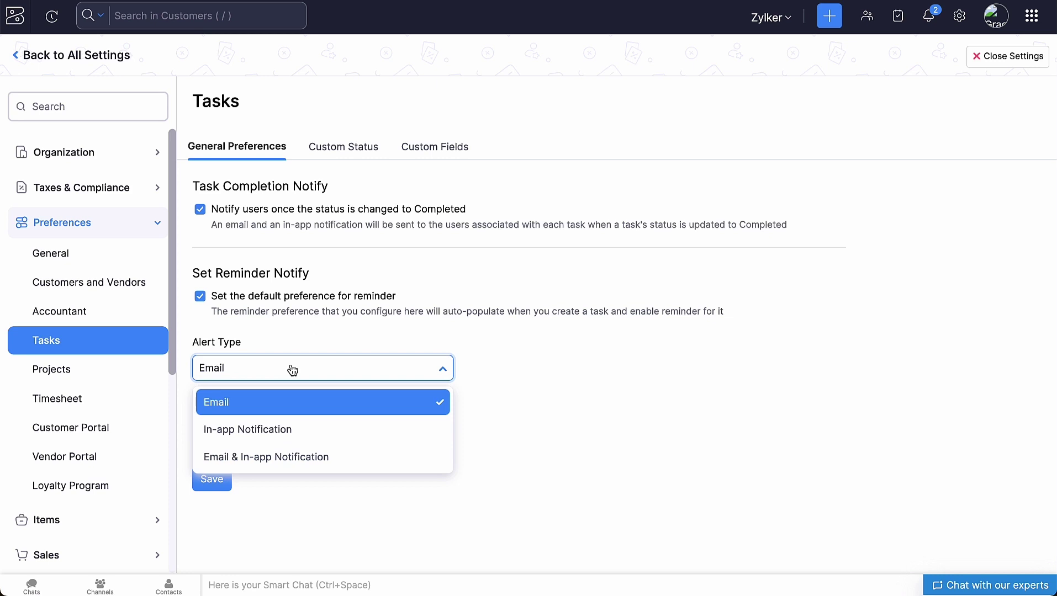
{"action": "left_click", "coordinate": [346, 429]}
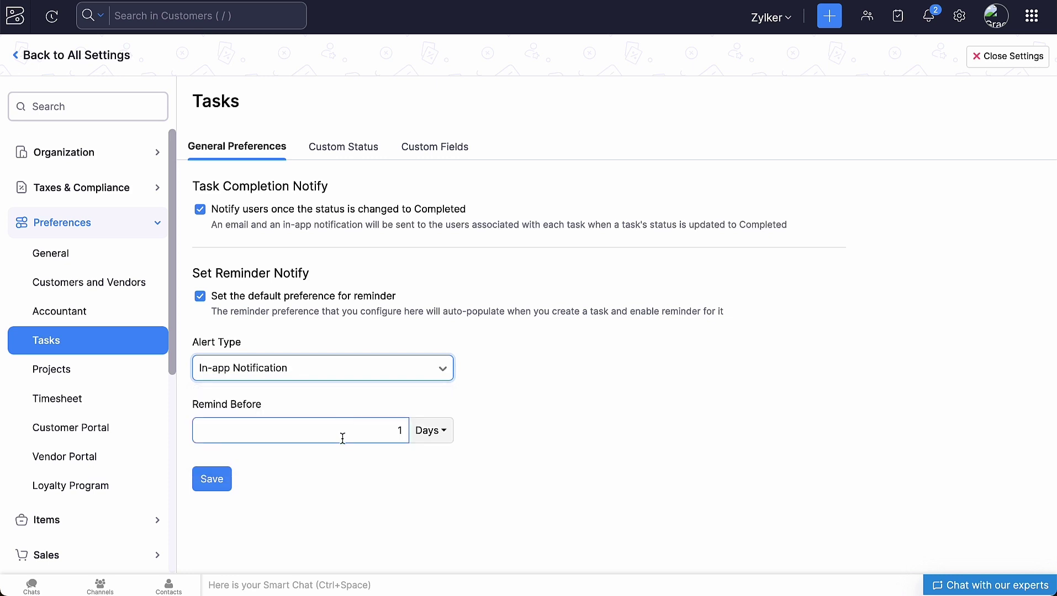
- Review the task Custom Fields, return to the general task preferences and save them
{"action": "left_click", "coordinate": [463, 160]}
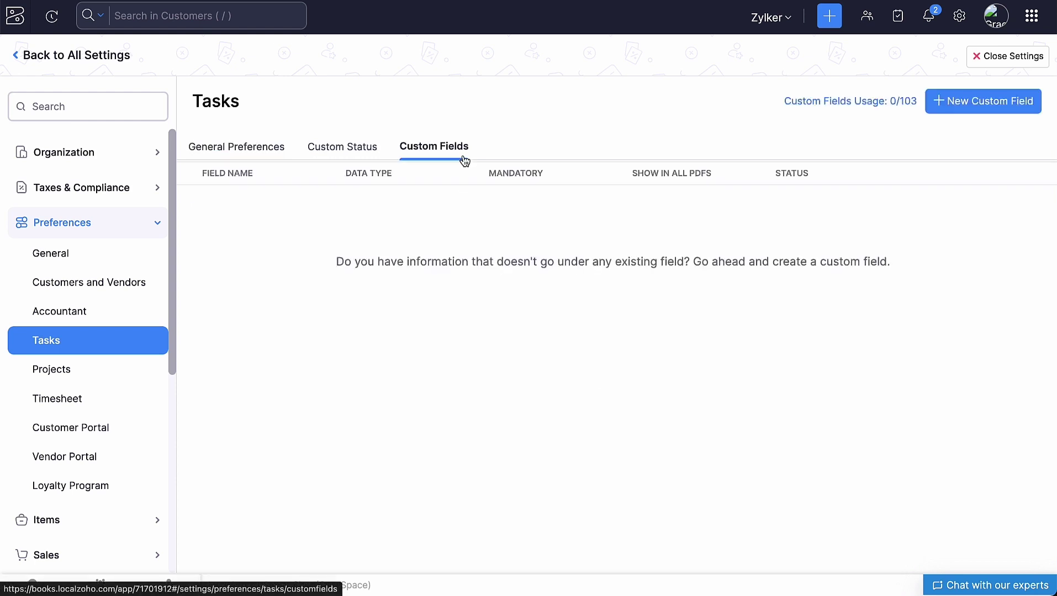
{"action": "left_click", "coordinate": [268, 160]}
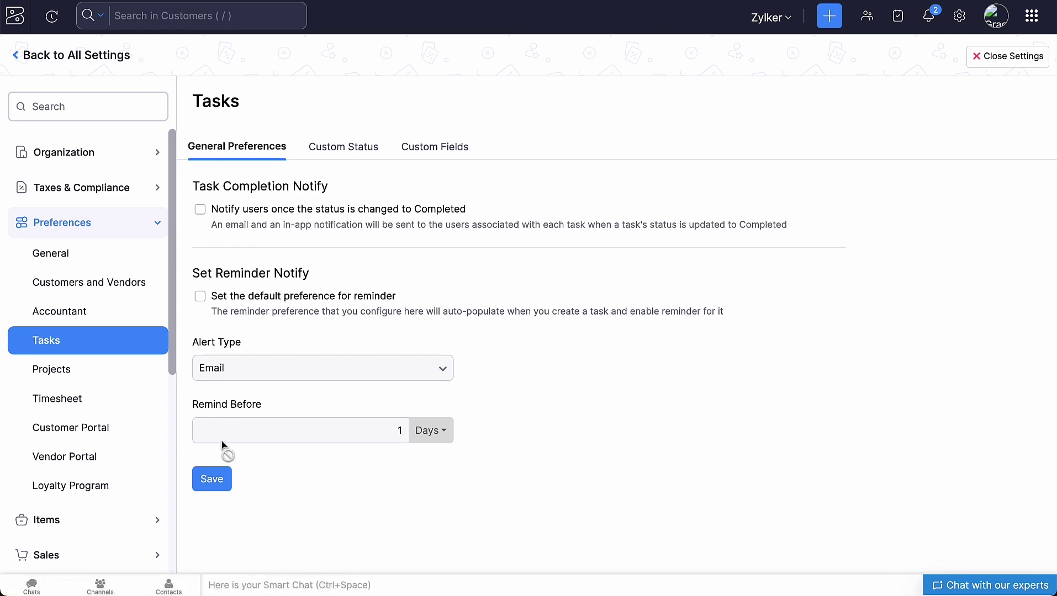
{"action": "left_click", "coordinate": [218, 475]}
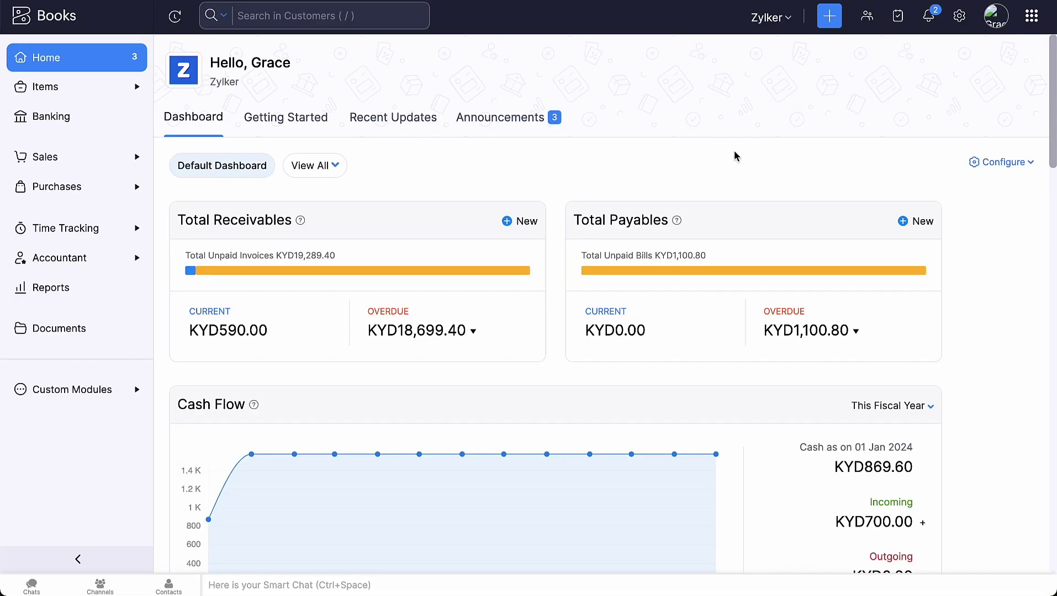
- Start a new task titled 'Marketing Campaign Draft' due 20 Mar 2024
{"action": "left_click", "coordinate": [898, 24]}
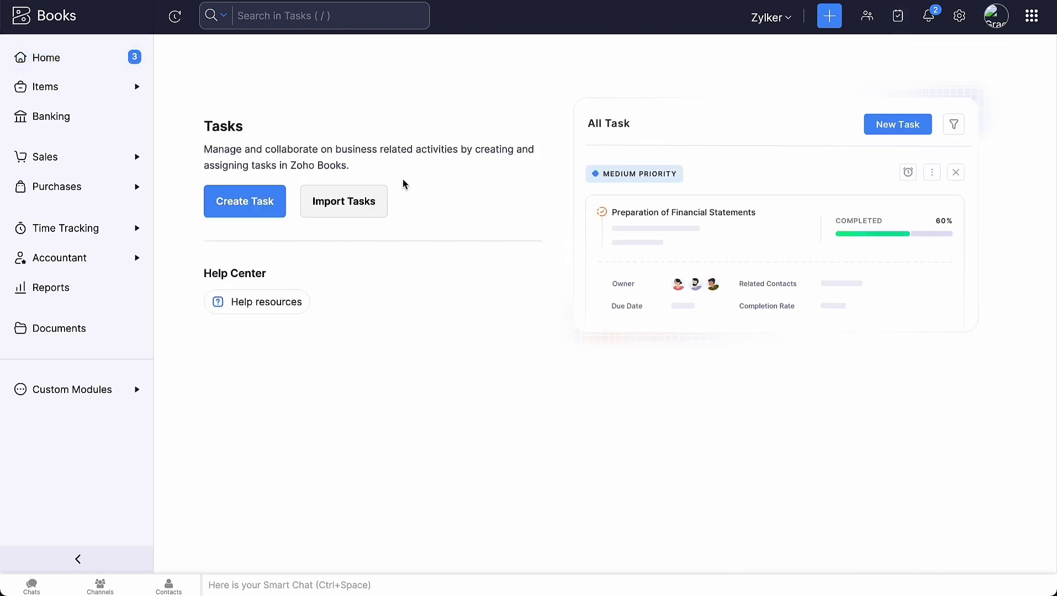
{"action": "left_click", "coordinate": [268, 211]}
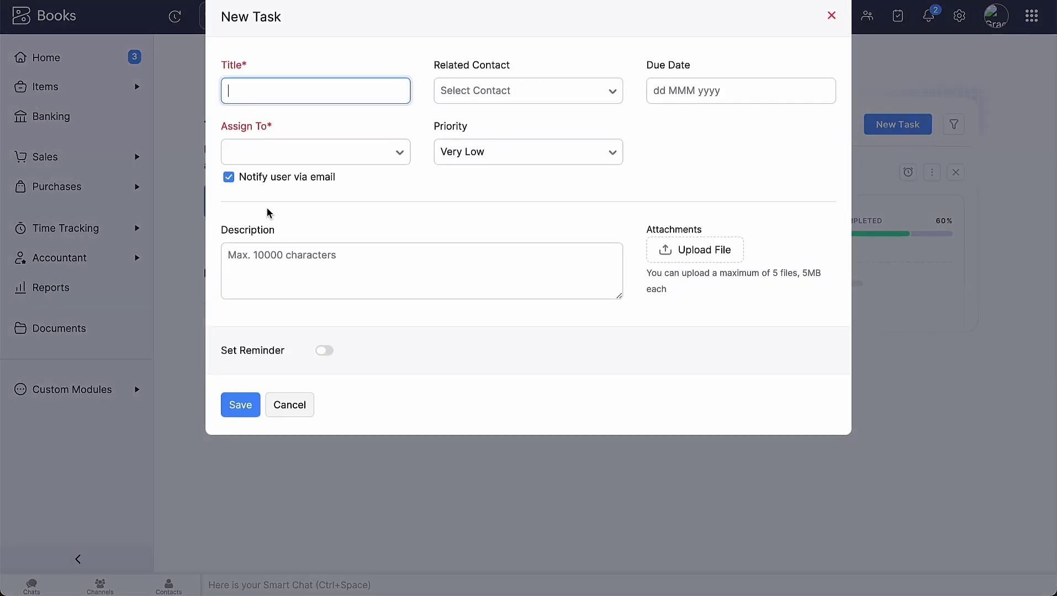
{"action": "type", "text": "Marketing Campaign Draft"}
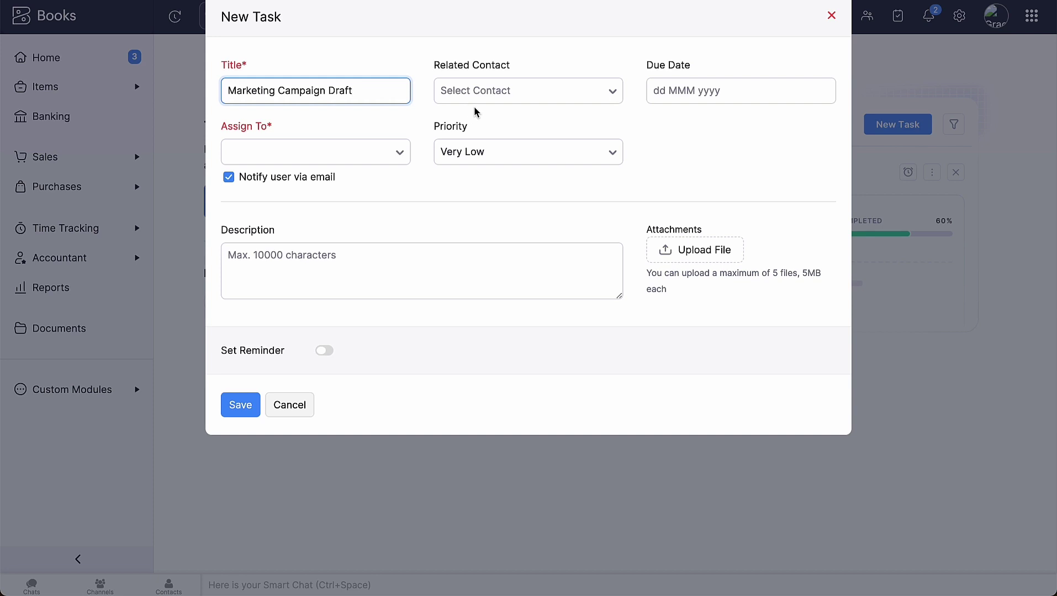
{"action": "left_click", "coordinate": [662, 92]}
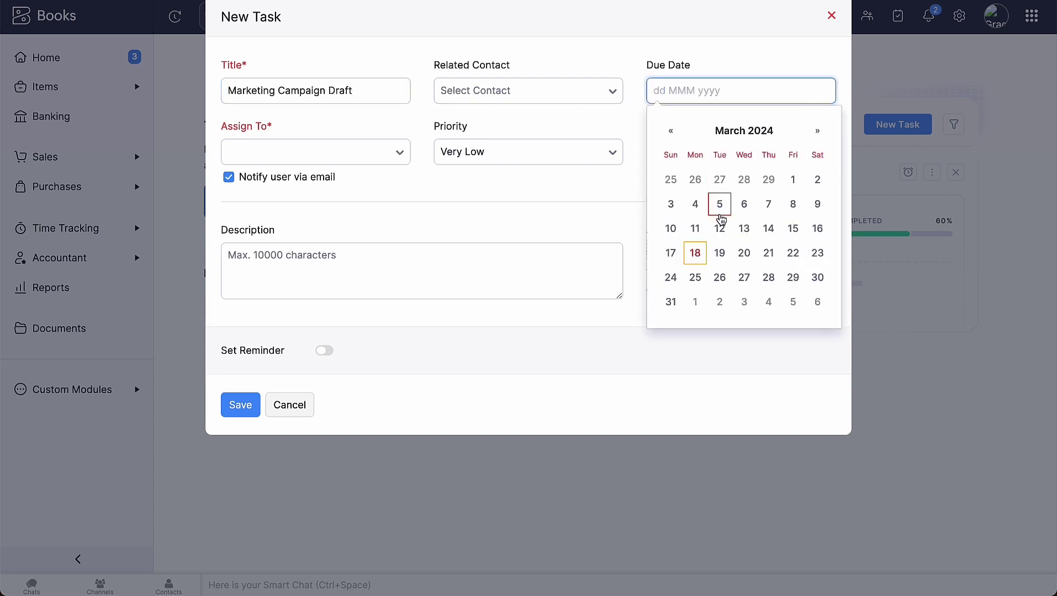
{"action": "left_click", "coordinate": [749, 258]}
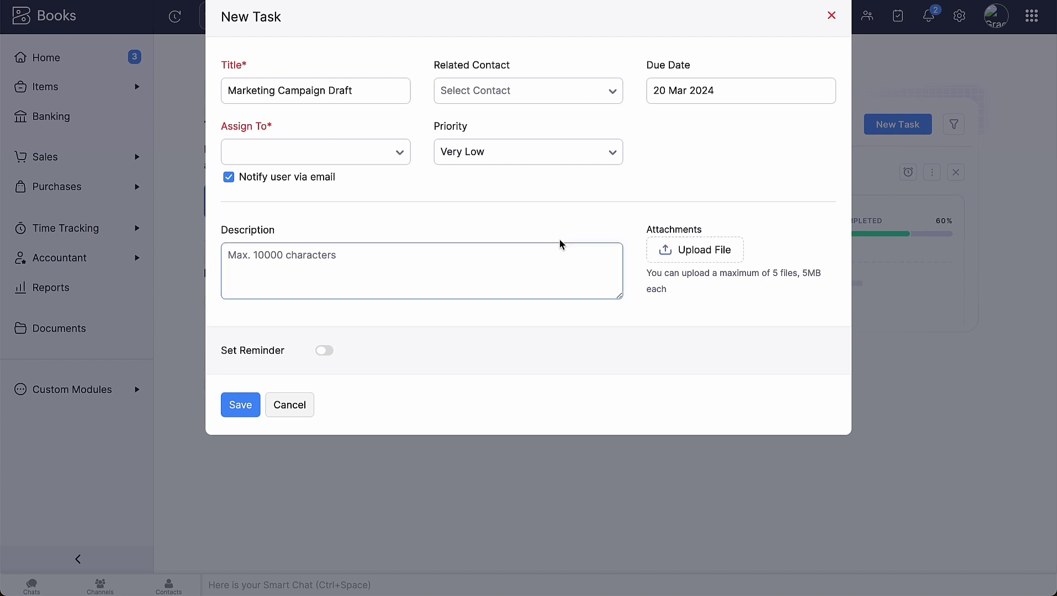
- Assign it to a teammate, set High priority, and add the brand-awareness description
{"action": "left_click", "coordinate": [402, 157]}
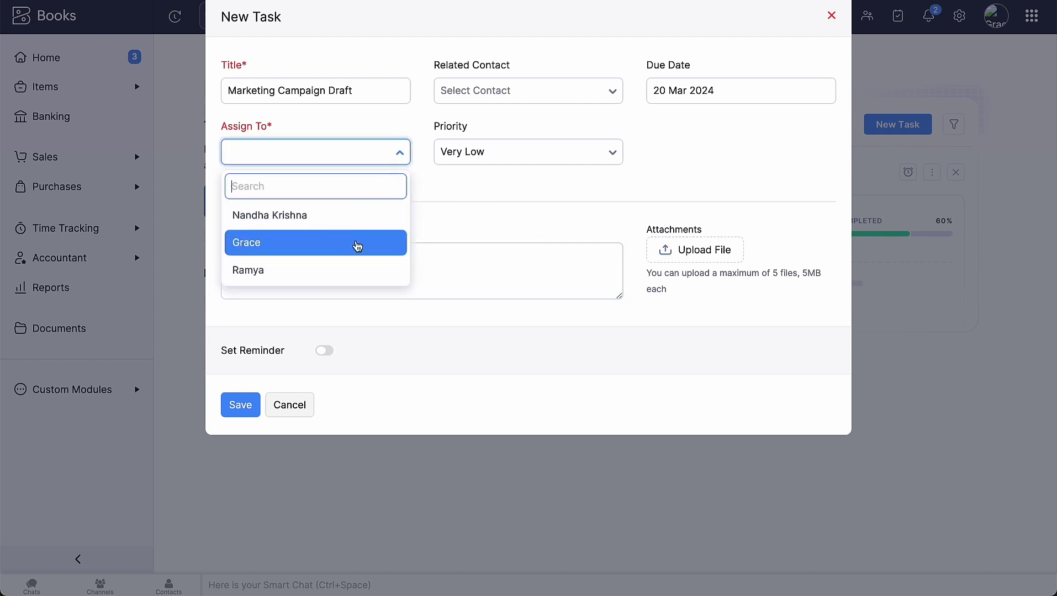
{"action": "left_click", "coordinate": [343, 271]}
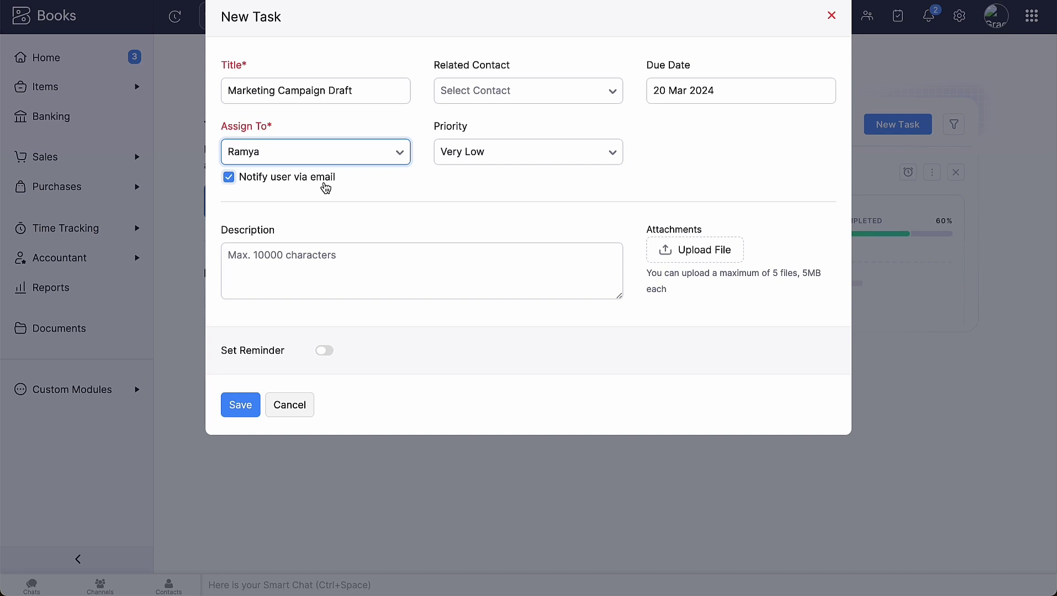
{"action": "left_click", "coordinate": [497, 156]}
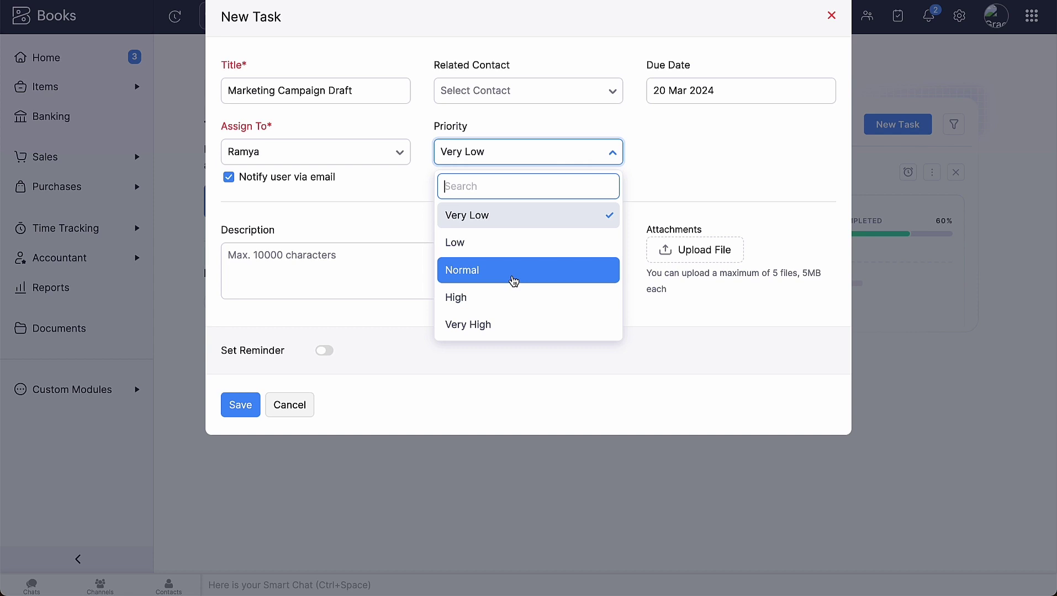
{"action": "left_click", "coordinate": [513, 297]}
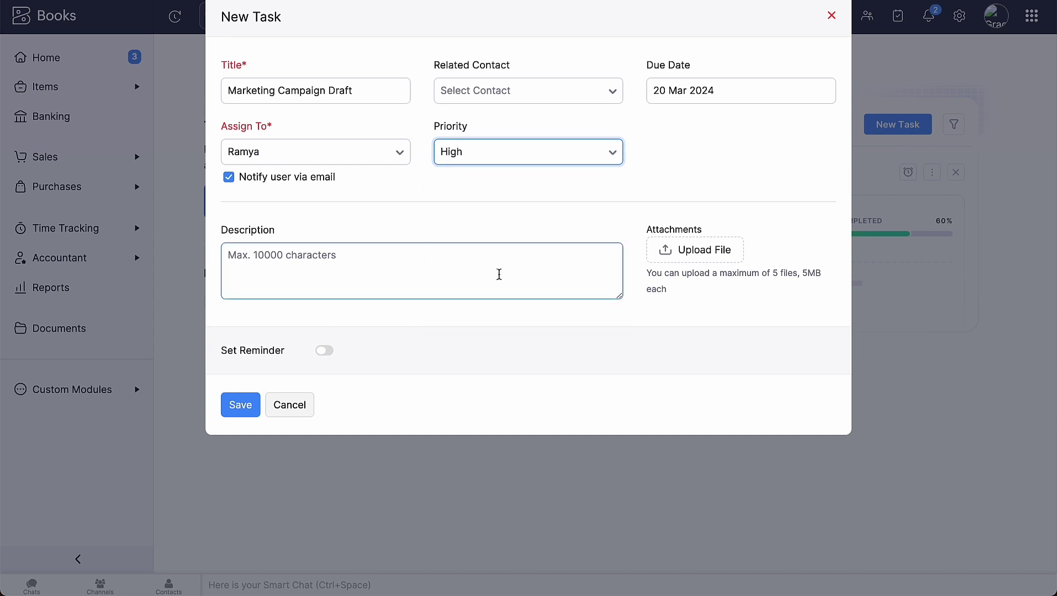
{"action": "left_click", "coordinate": [499, 275]}
{"action": "type", "text": "To increase brand awareness and engagement across various digital platforms."}
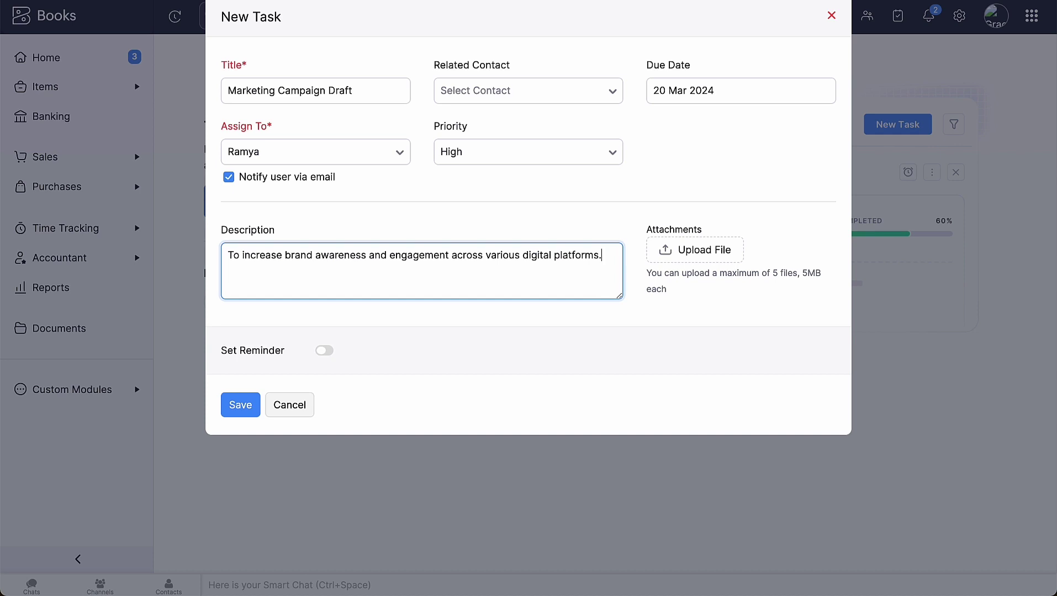
- Turn on a reminder with Email & In-app alert type and save the task
{"action": "left_click", "coordinate": [326, 352]}
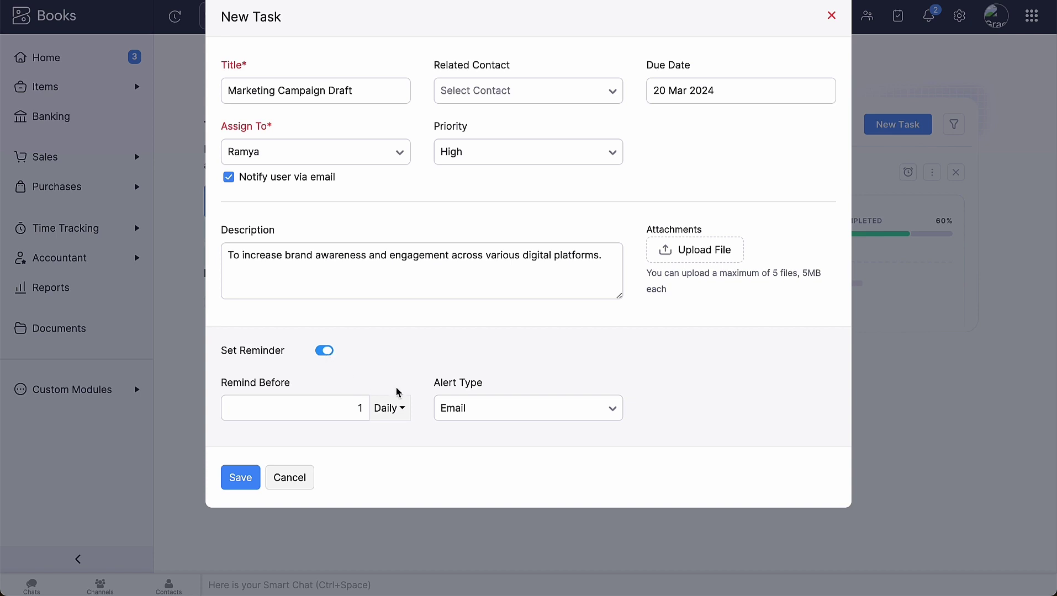
{"action": "left_click", "coordinate": [480, 409]}
{"action": "left_click", "coordinate": [499, 501]}
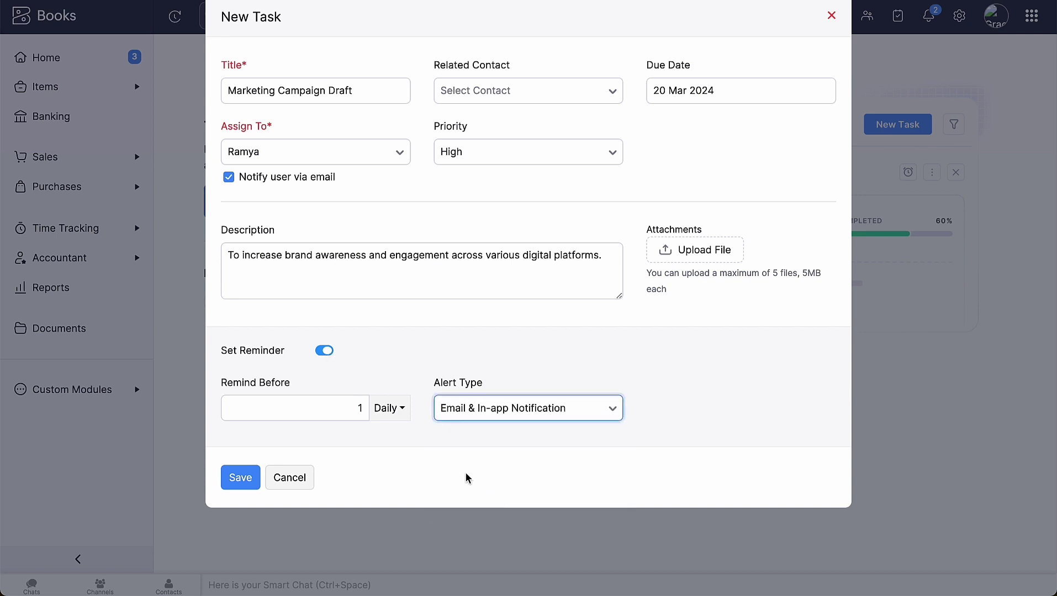
{"action": "left_click", "coordinate": [363, 418]}
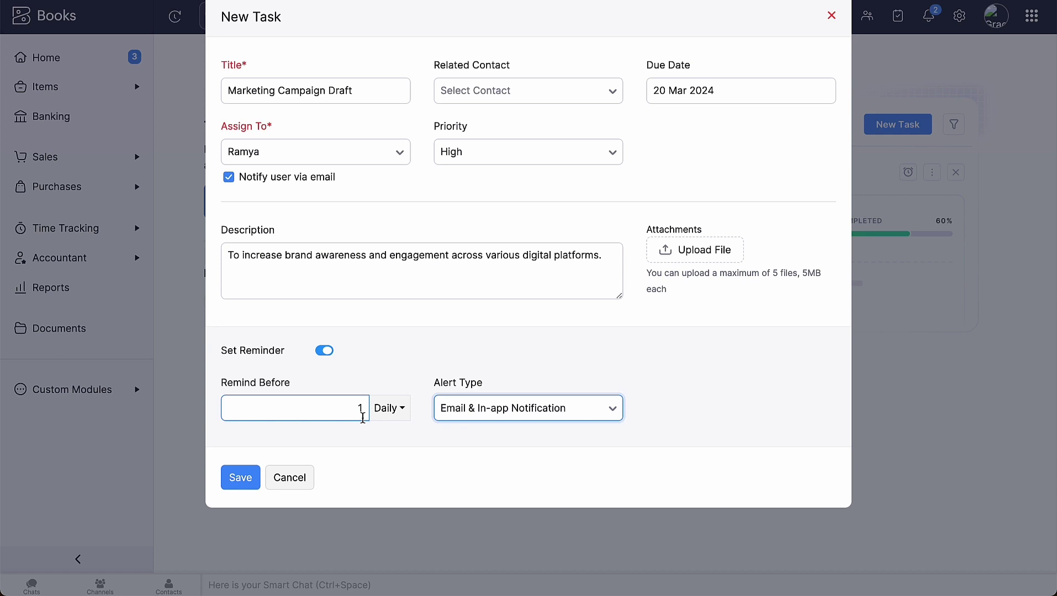
{"action": "left_click", "coordinate": [252, 491]}
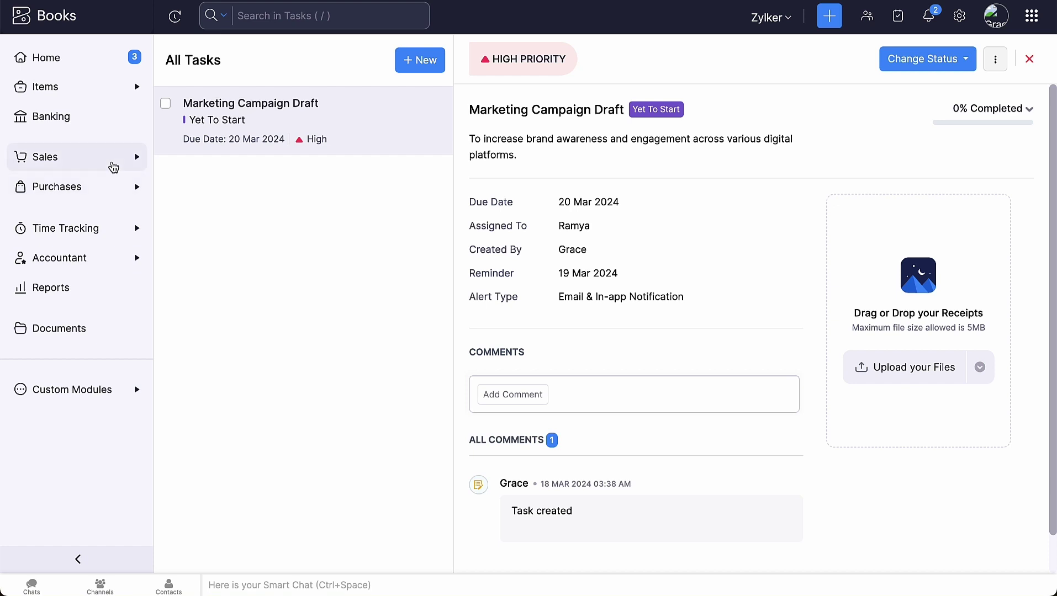
- From invoice INV-1-000025's associated tasks, start a new task titled 'Content Creation'
{"action": "left_click", "coordinate": [113, 167]}
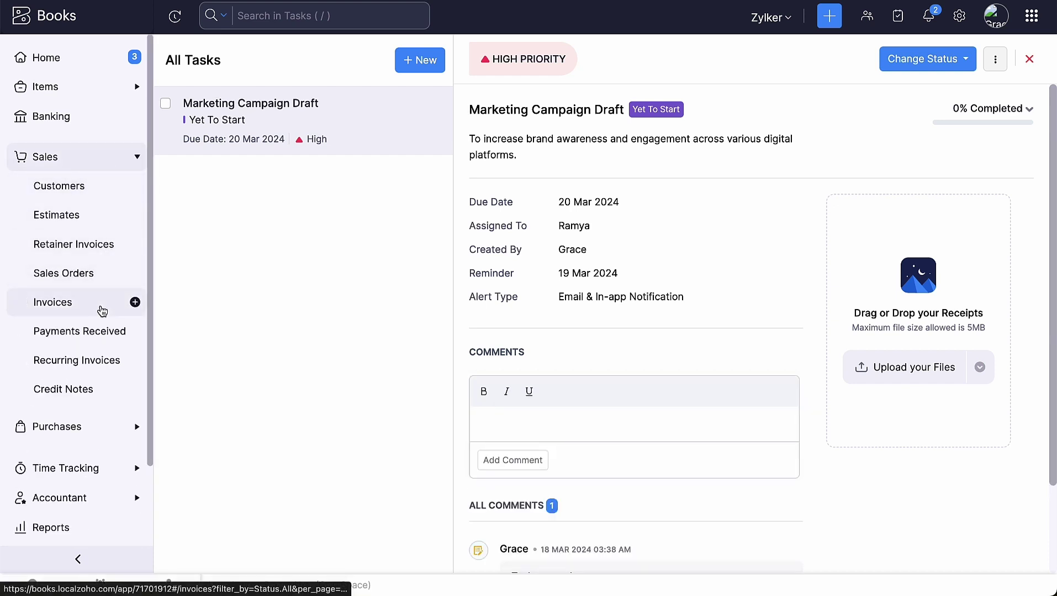
{"action": "left_click", "coordinate": [102, 311]}
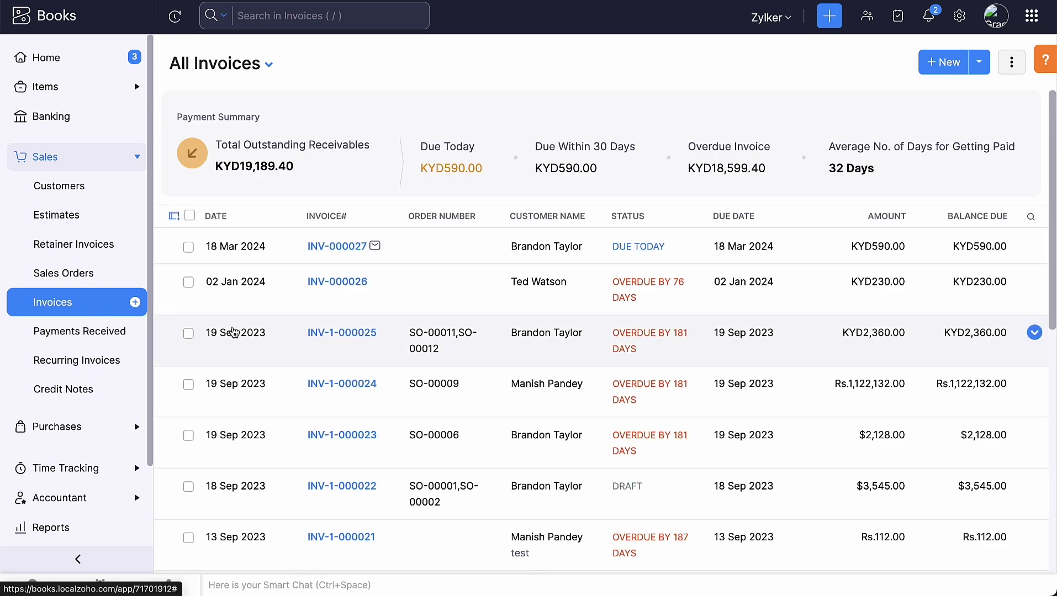
{"action": "left_click", "coordinate": [238, 332]}
{"action": "left_click", "coordinate": [1013, 106]}
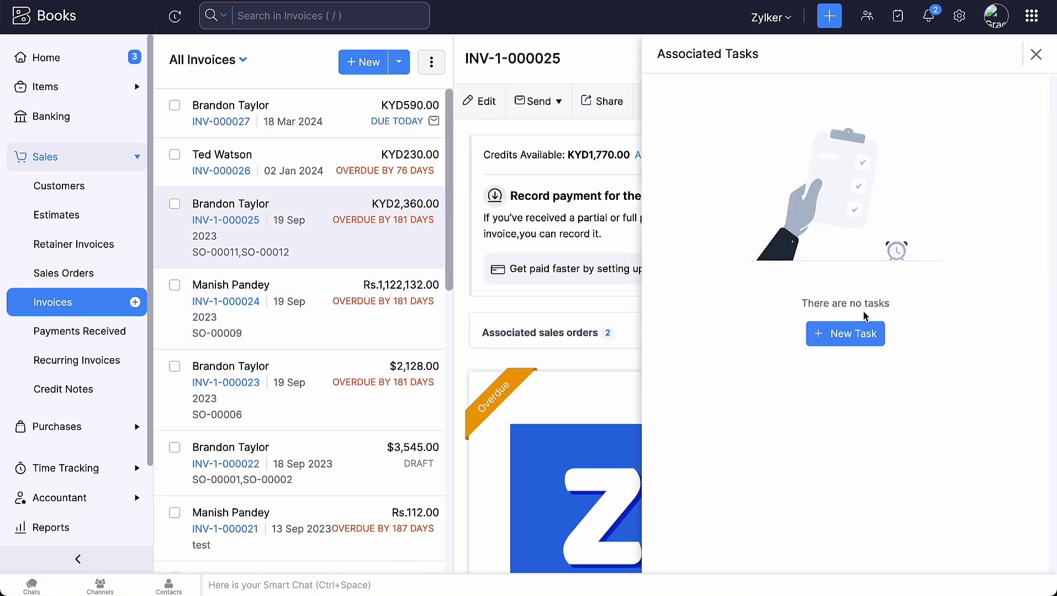
{"action": "left_click", "coordinate": [838, 340]}
{"action": "type", "text": "Content Creation"}
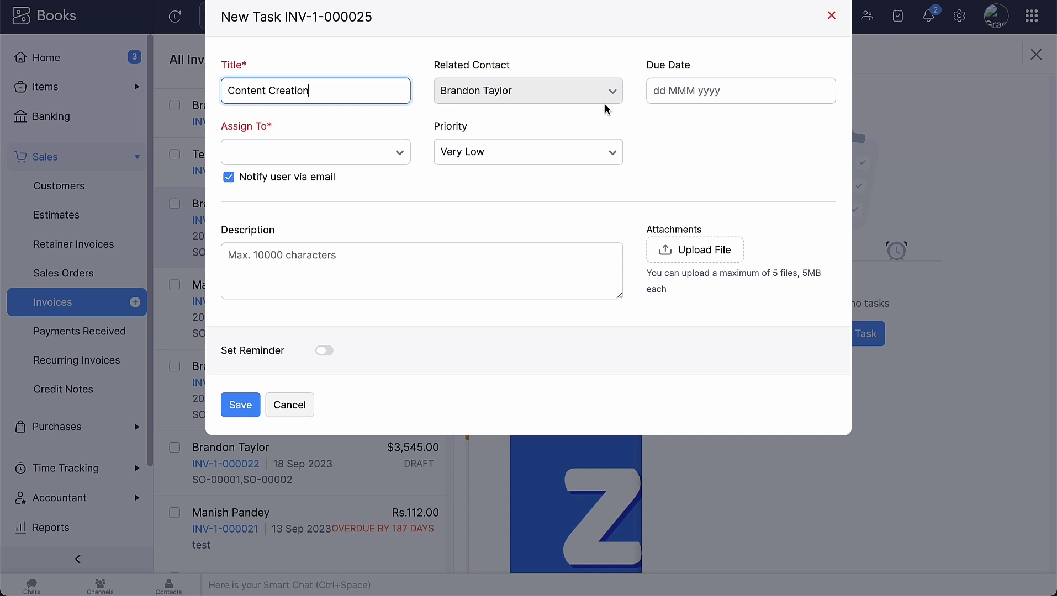
- Set due date 26 Mar 2024, assign a teammate, choose Normal priority and enable the reminder
{"action": "left_click", "coordinate": [660, 95]}
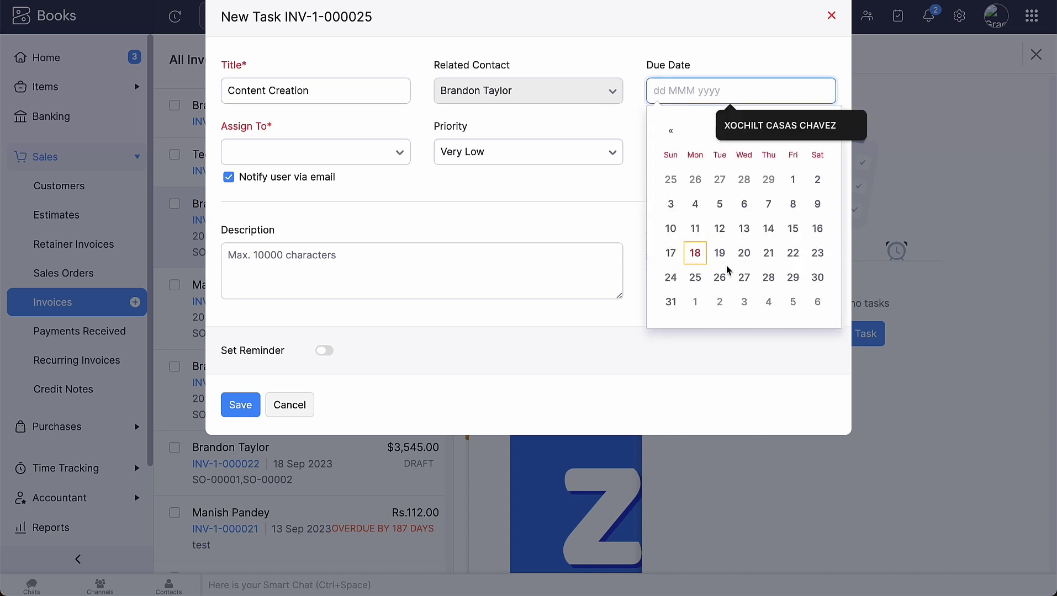
{"action": "left_click", "coordinate": [721, 275]}
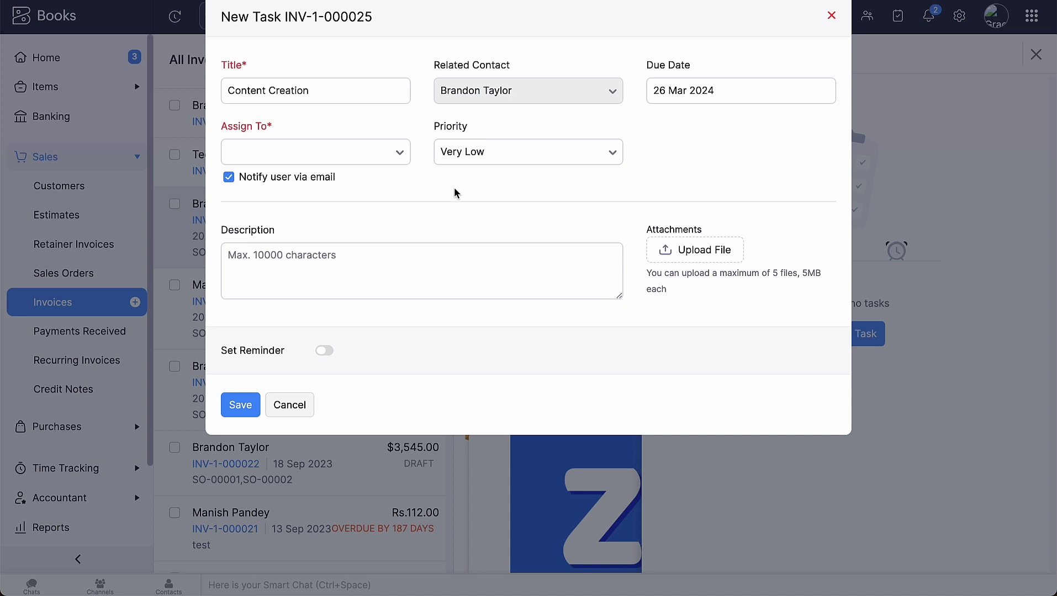
{"action": "left_click", "coordinate": [407, 157]}
{"action": "left_click", "coordinate": [370, 241]}
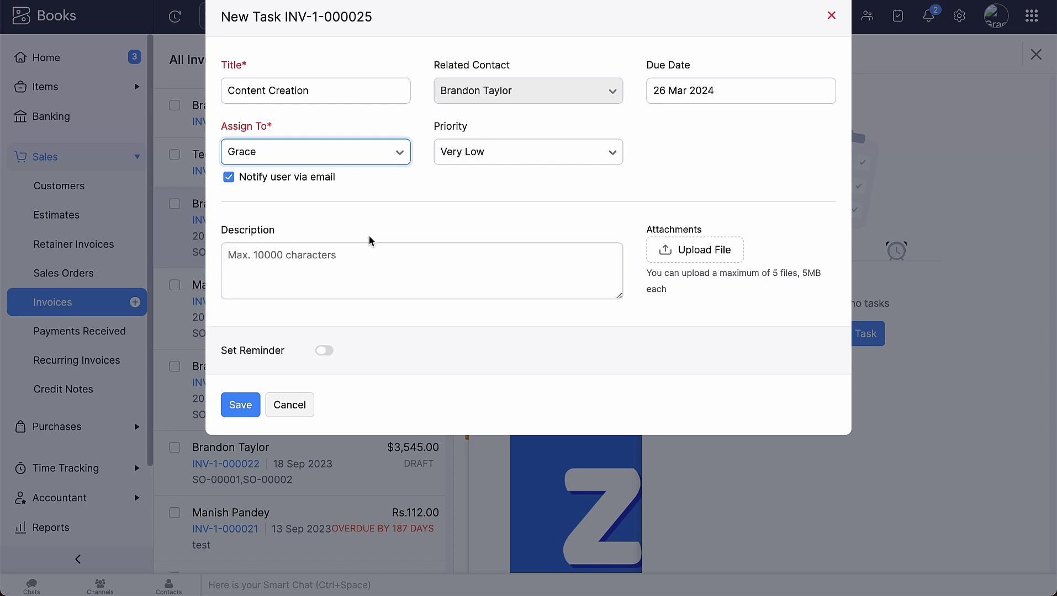
{"action": "left_click", "coordinate": [489, 160]}
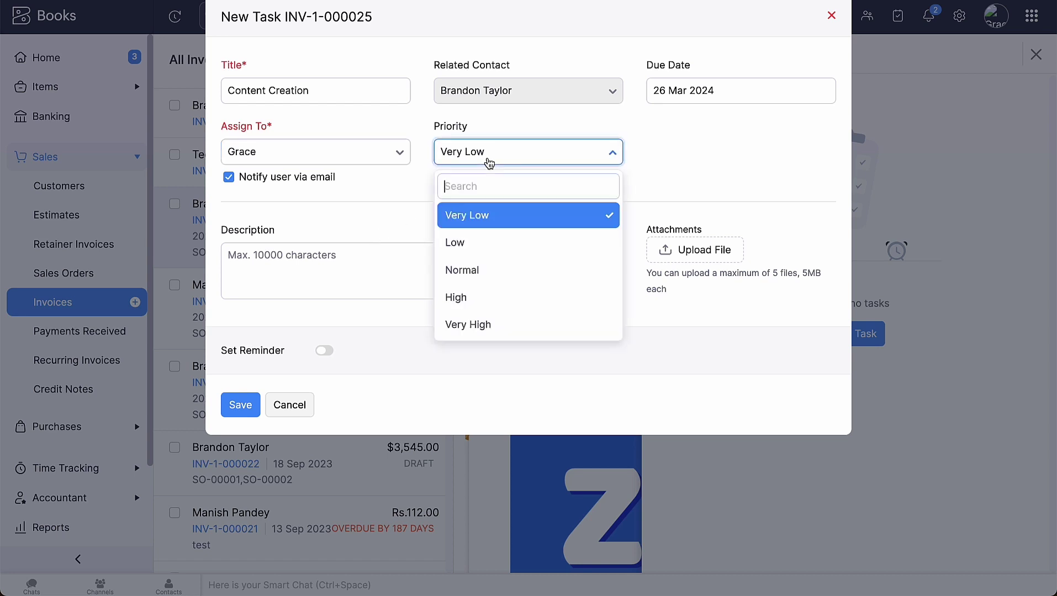
{"action": "left_click", "coordinate": [486, 272]}
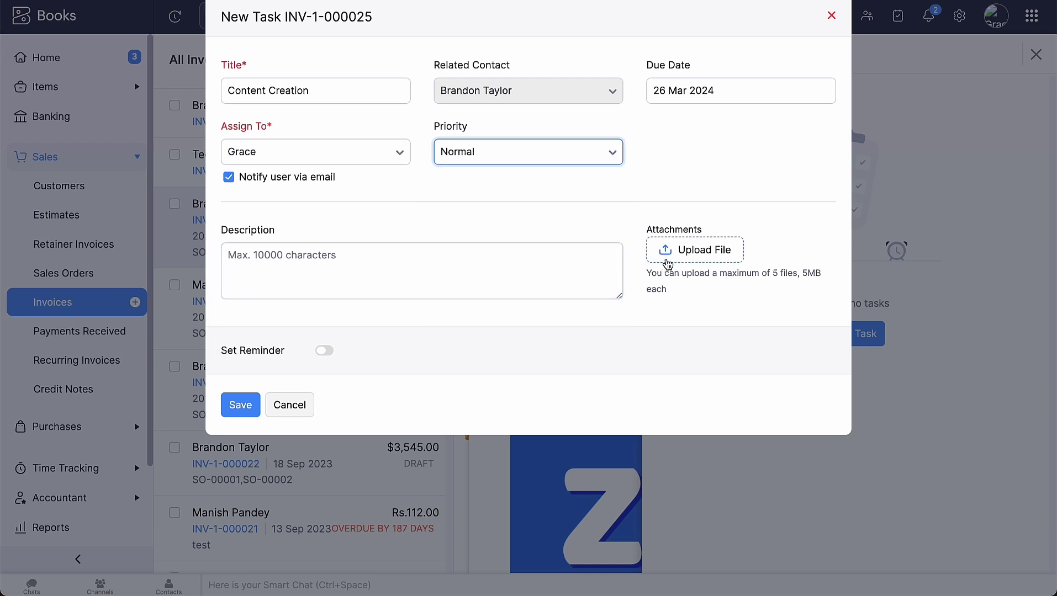
{"action": "left_click", "coordinate": [325, 353]}
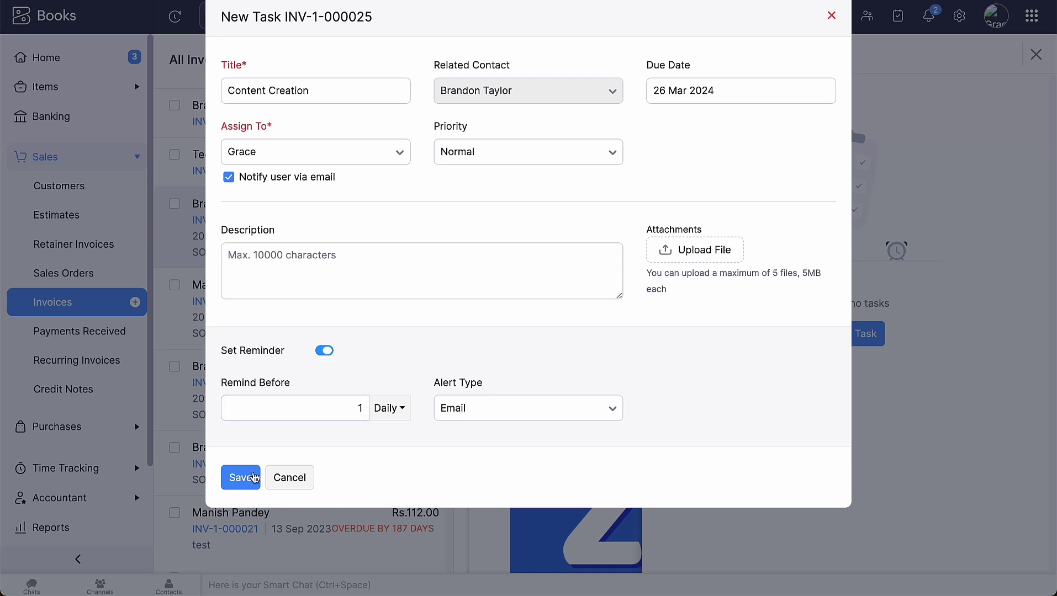
- Save the Content Creation task and open the All Tasks list
{"action": "left_click", "coordinate": [253, 478]}
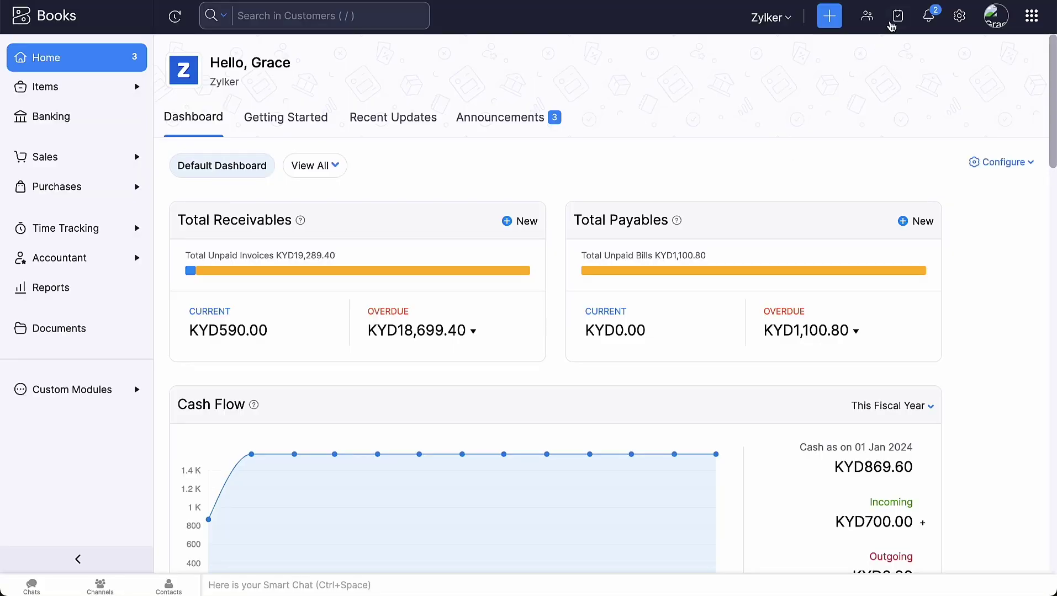
{"action": "left_click", "coordinate": [895, 20]}
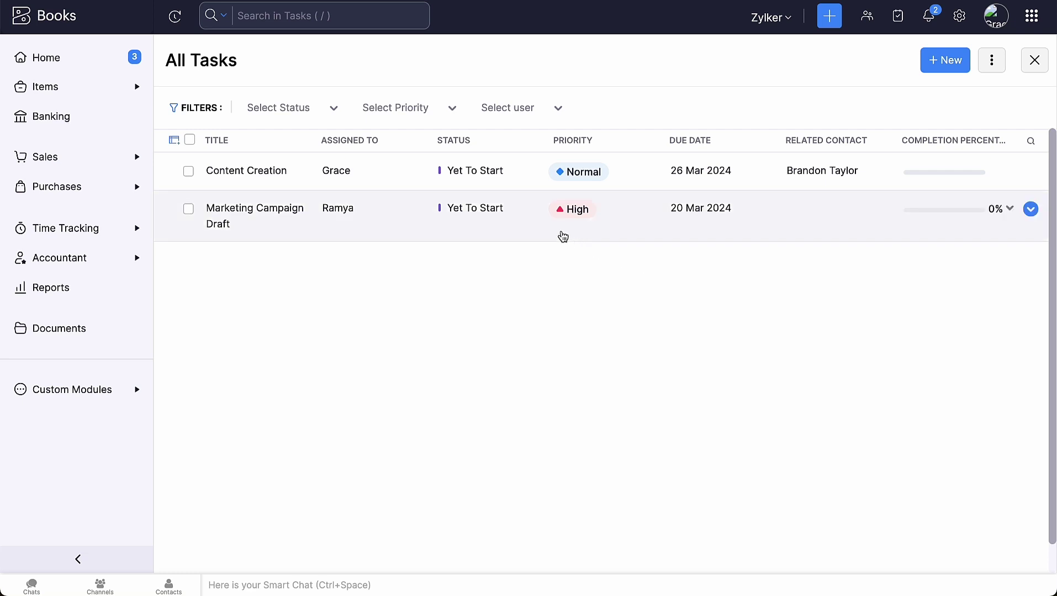
- Open Marketing Campaign Draft and set its completion to 40%, making it In Progress
{"action": "left_click", "coordinate": [510, 223]}
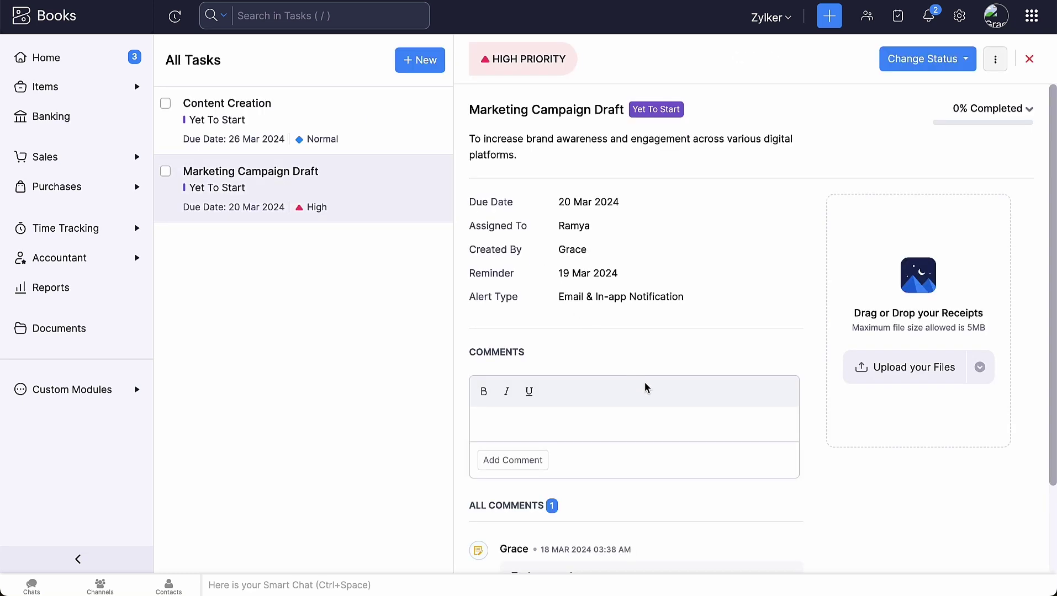
{"action": "left_click", "coordinate": [652, 412]}
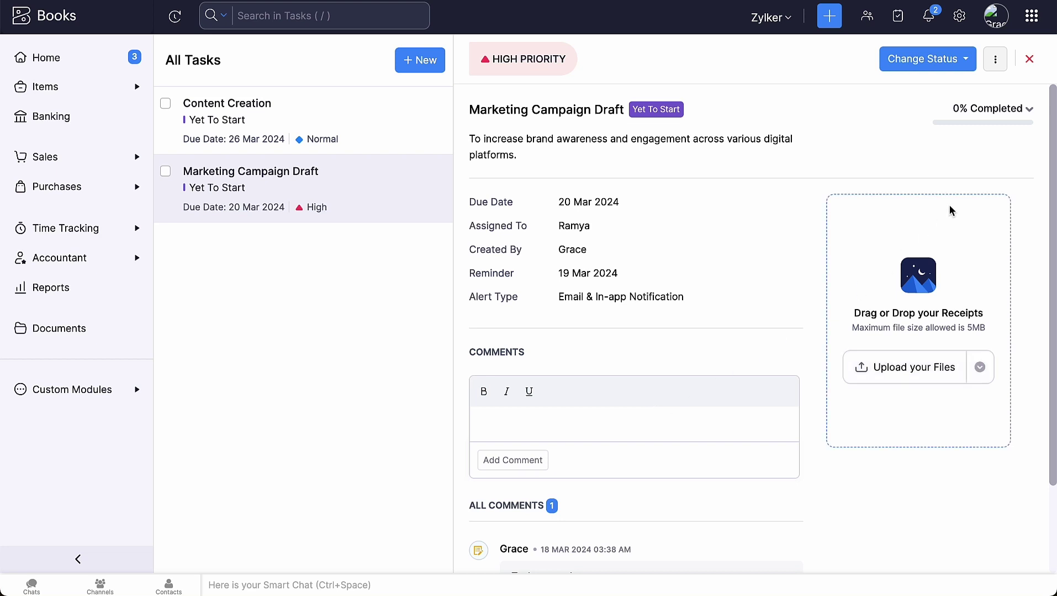
{"action": "left_click", "coordinate": [1028, 110]}
{"action": "left_click", "coordinate": [1014, 257]}
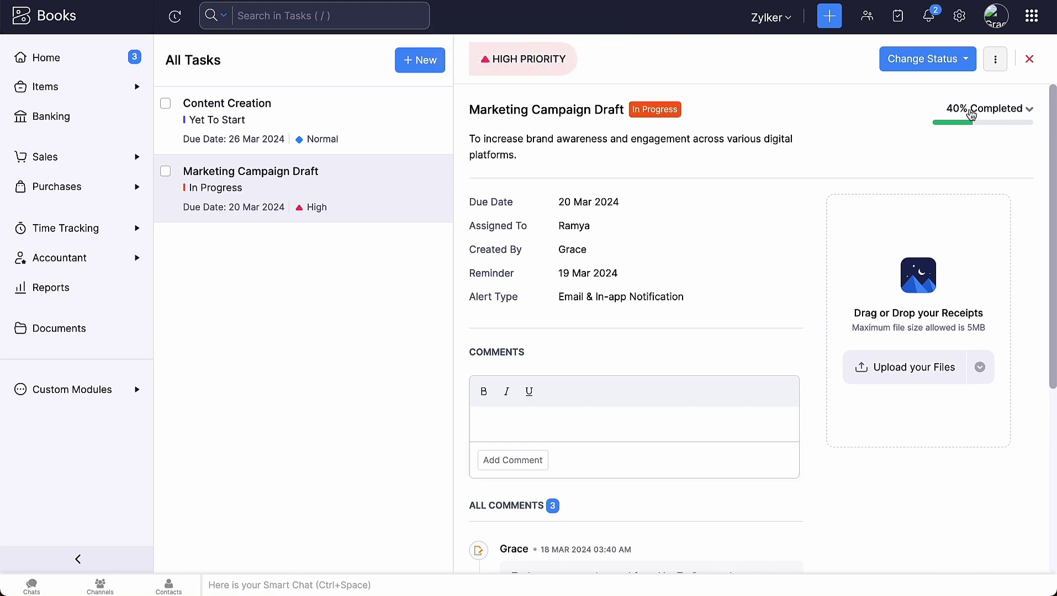
{"action": "left_click", "coordinate": [940, 62]}
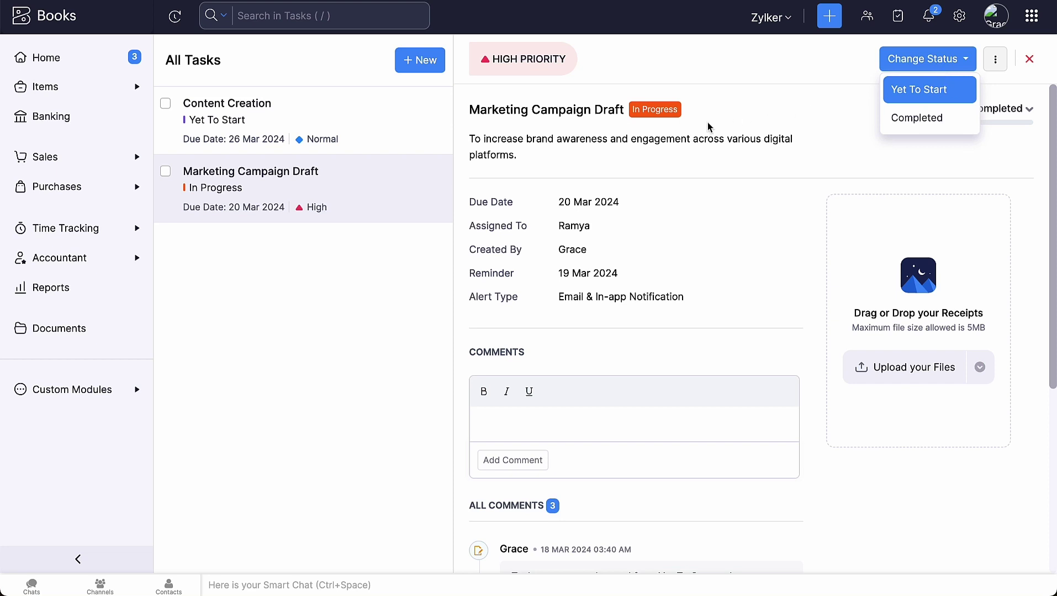
{"action": "left_click", "coordinate": [937, 160]}
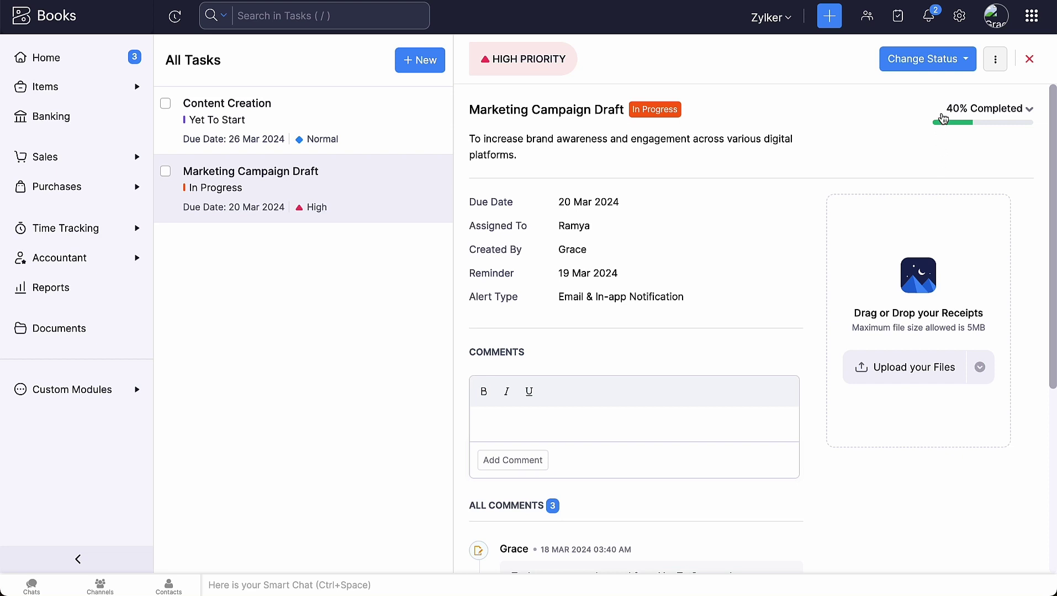
- In Task settings, create custom status 'In Analysis' under In Progress with a green label
{"action": "left_click", "coordinate": [960, 25]}
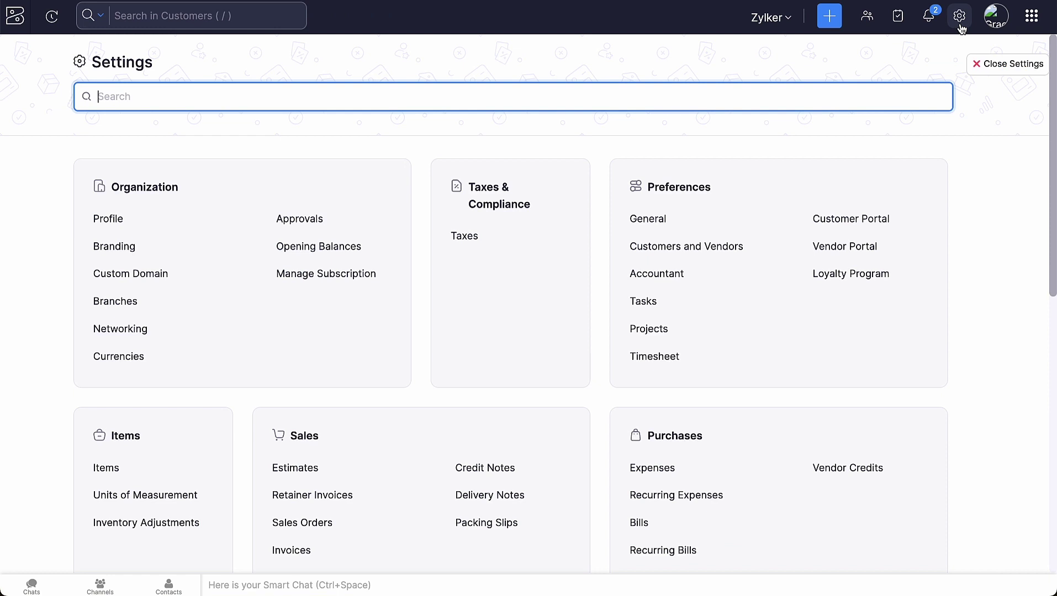
{"action": "left_click", "coordinate": [654, 302]}
{"action": "left_click", "coordinate": [366, 159]}
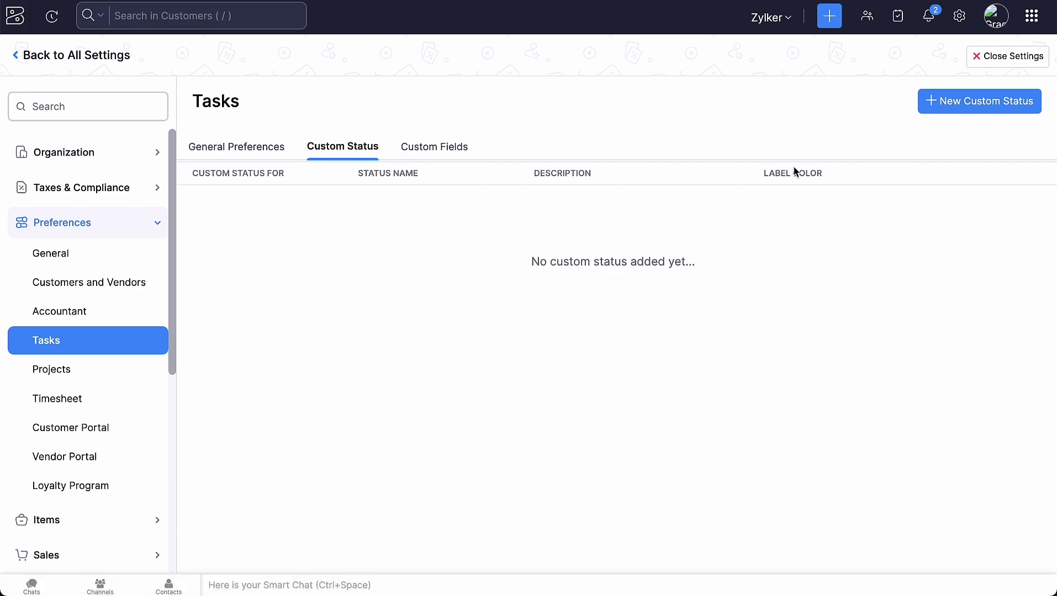
{"action": "left_click", "coordinate": [963, 108]}
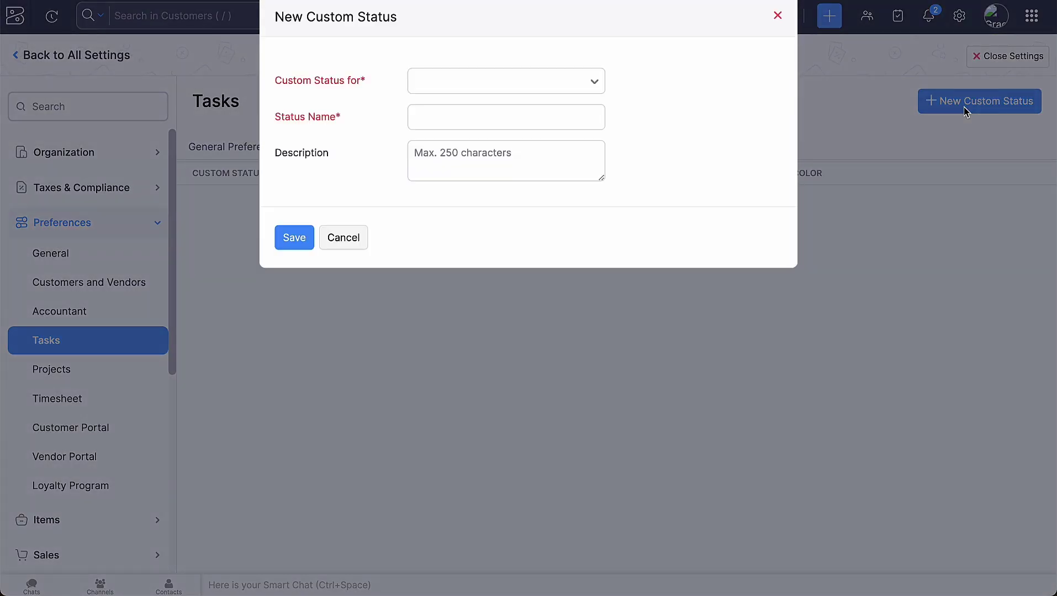
{"action": "left_click", "coordinate": [581, 94]}
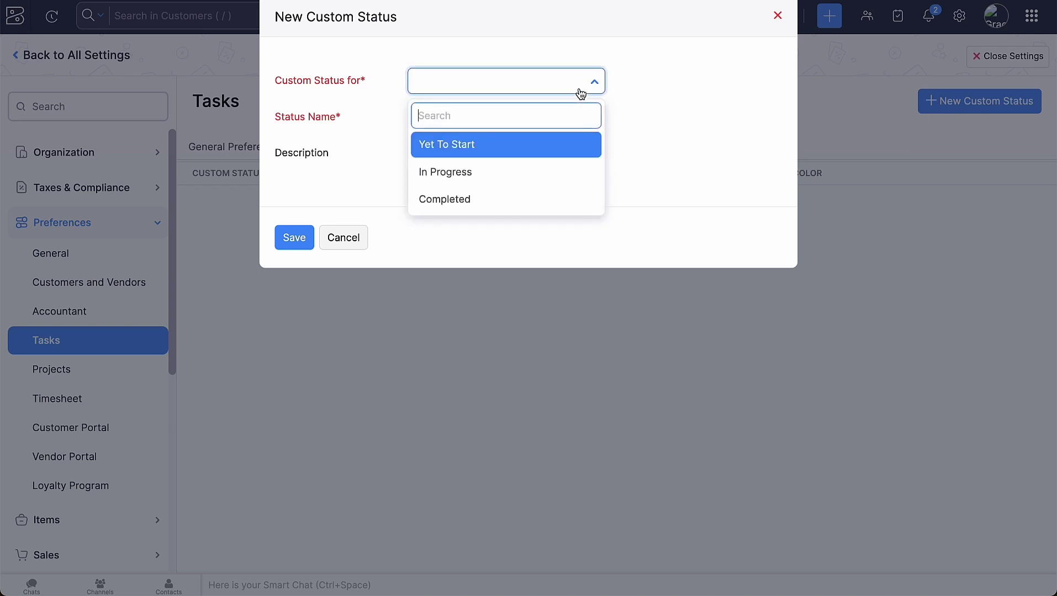
{"action": "left_click", "coordinate": [566, 182]}
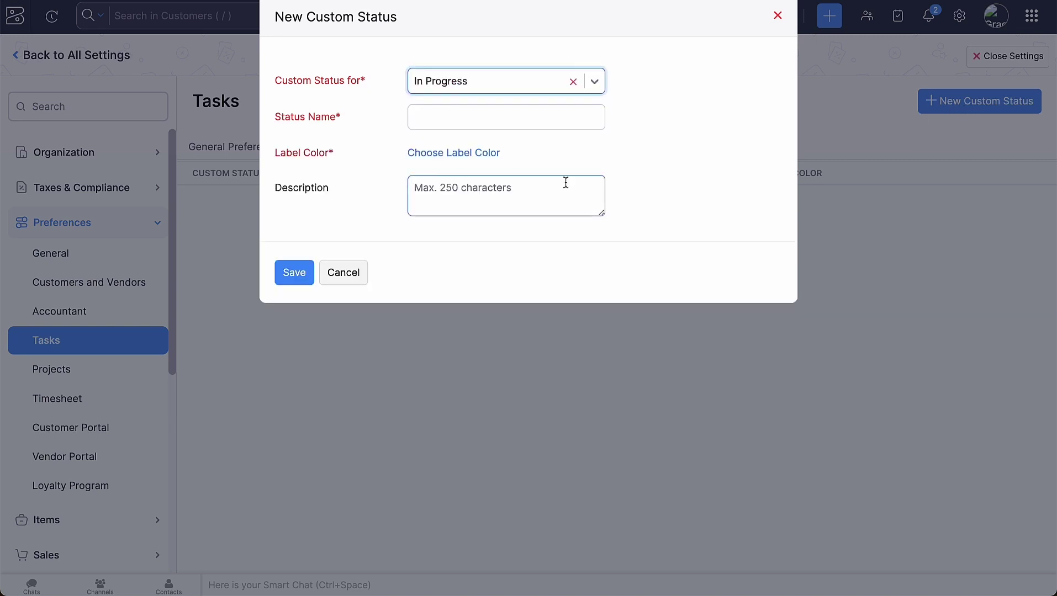
{"action": "key", "text": "Tab"}
{"action": "type", "text": "In Analysis"}
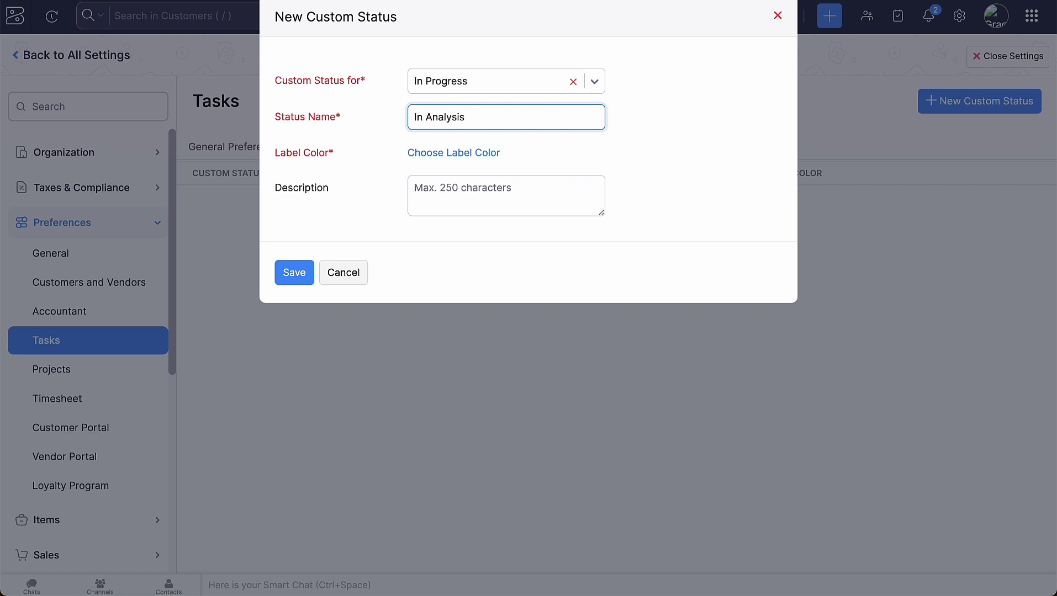
{"action": "left_click", "coordinate": [492, 159]}
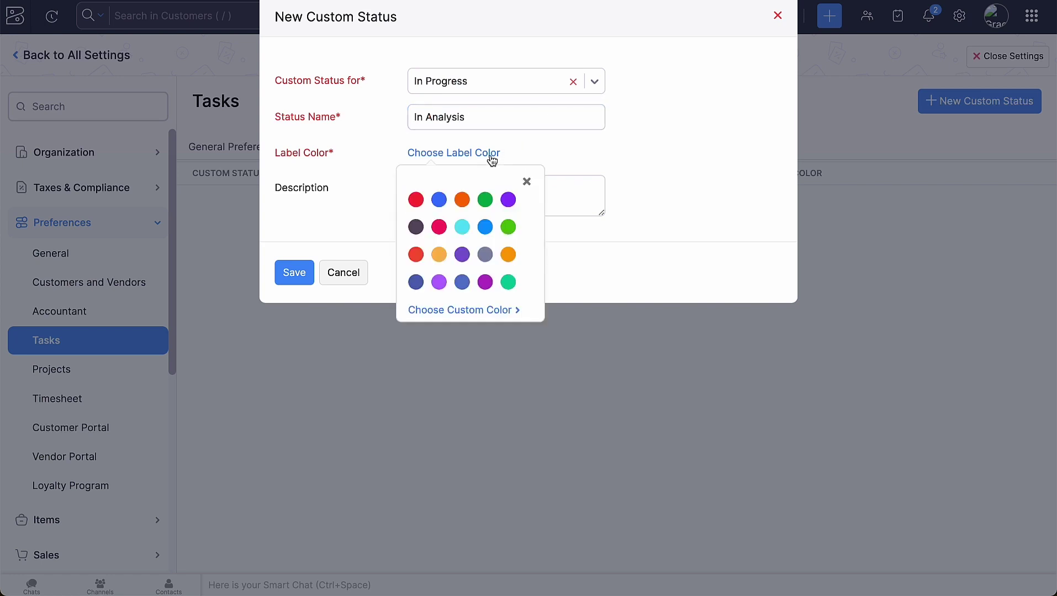
{"action": "left_click", "coordinate": [484, 197]}
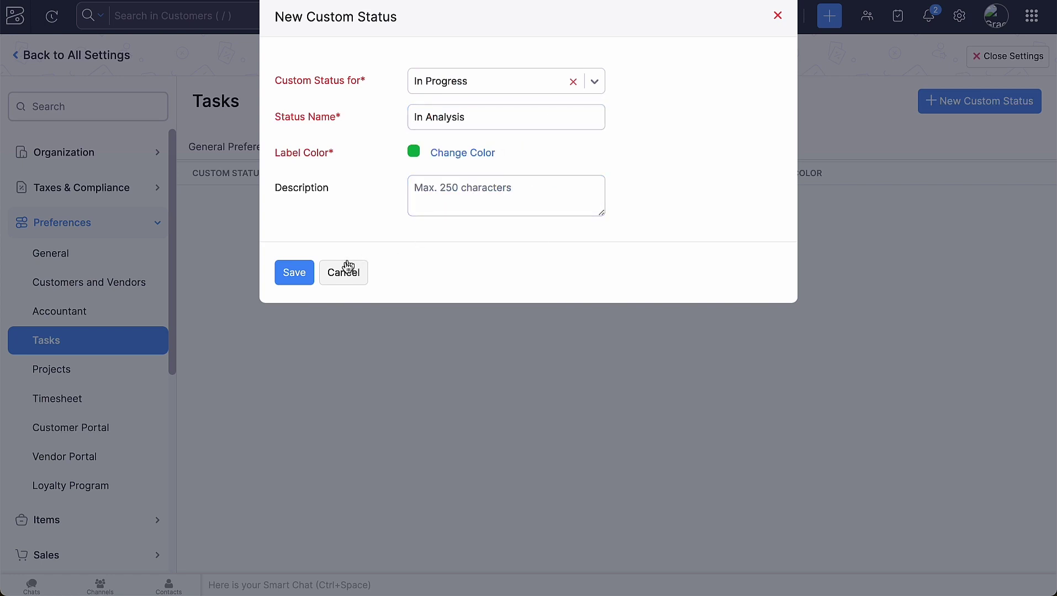
{"action": "left_click", "coordinate": [313, 286]}
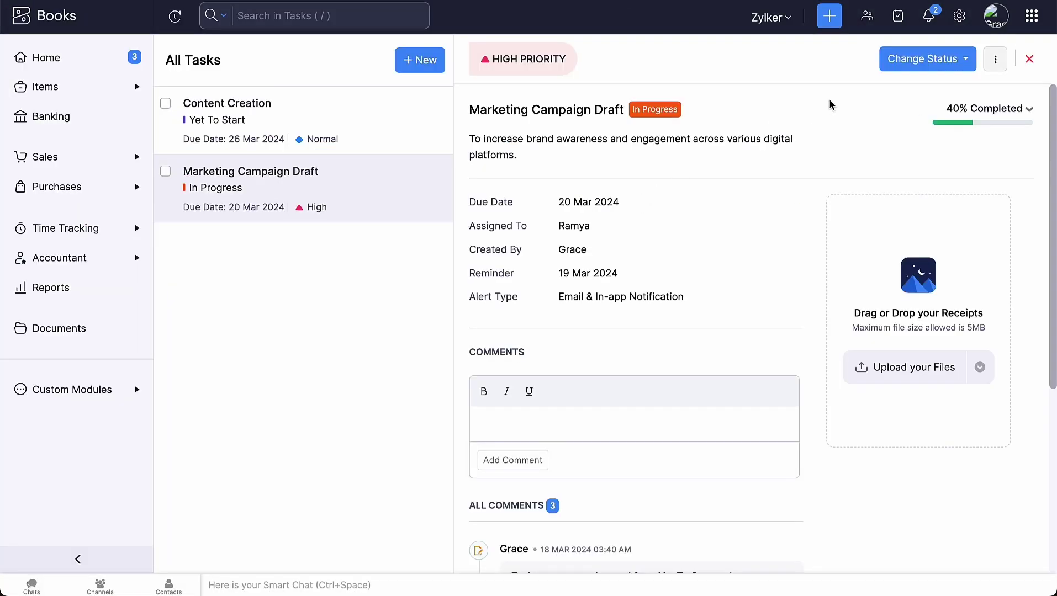
- Check that In Analysis appears in the task's Change Status options, then open its extra actions
{"action": "left_click", "coordinate": [923, 64]}
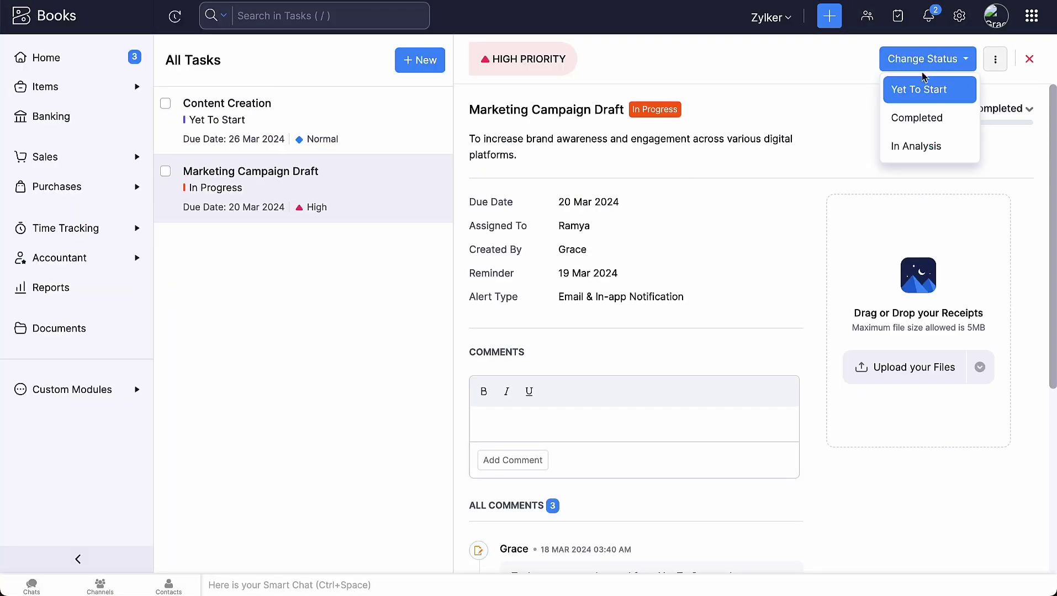
{"action": "left_click", "coordinate": [947, 159]}
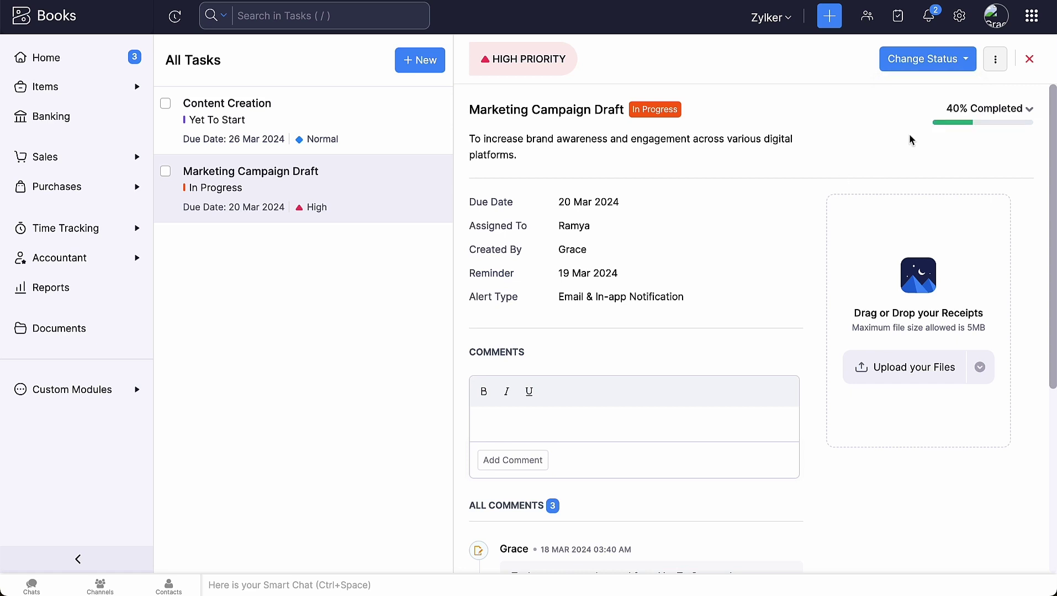
{"action": "left_click", "coordinate": [996, 60]}
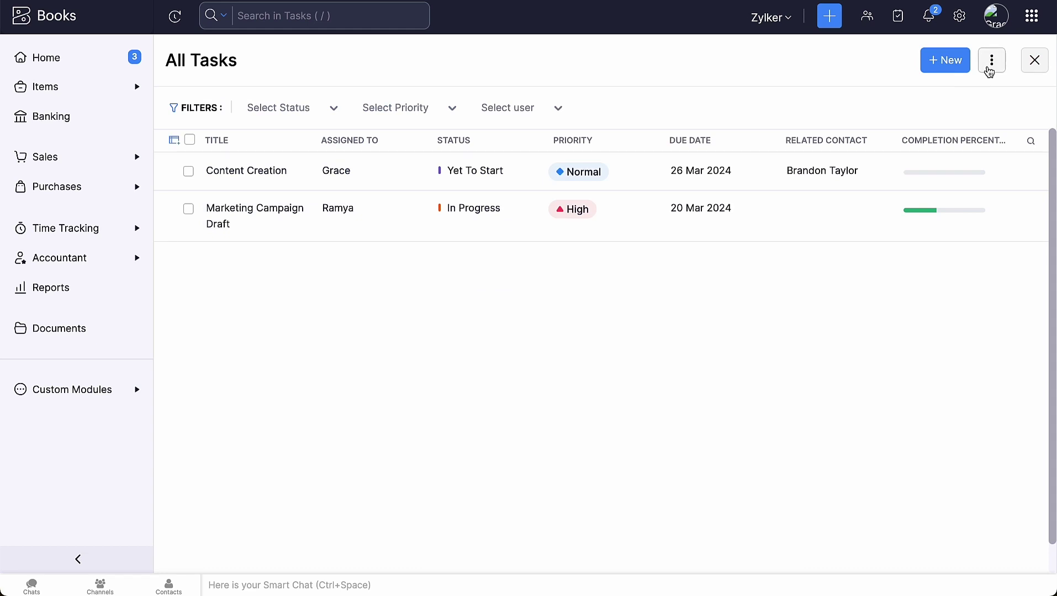
- Close the task detail and filter the All Tasks list to In Progress status
{"action": "left_click", "coordinate": [991, 65]}
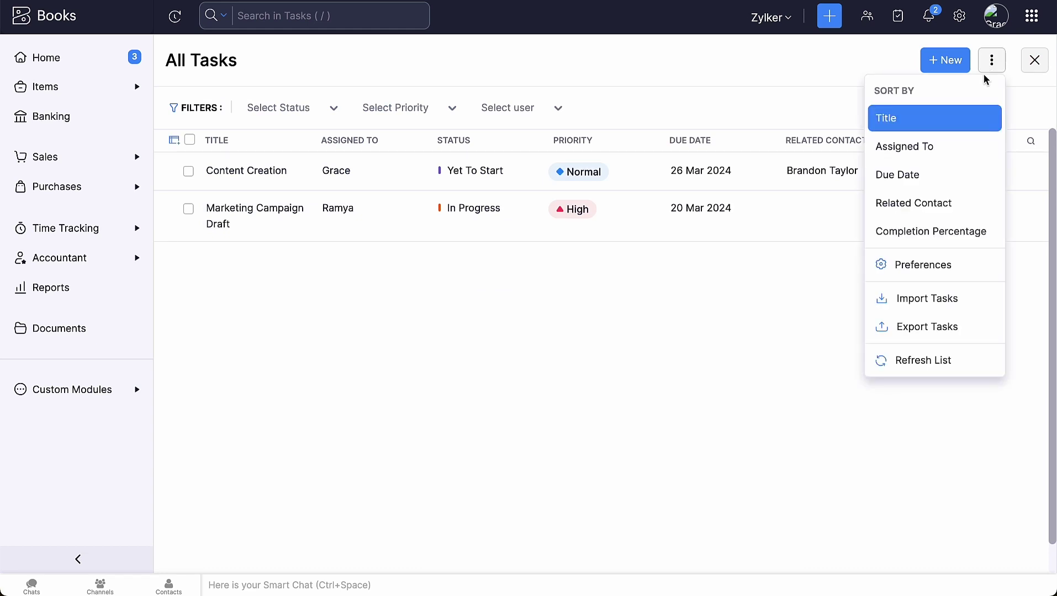
{"action": "left_click", "coordinate": [954, 112]}
{"action": "left_click", "coordinate": [334, 108]}
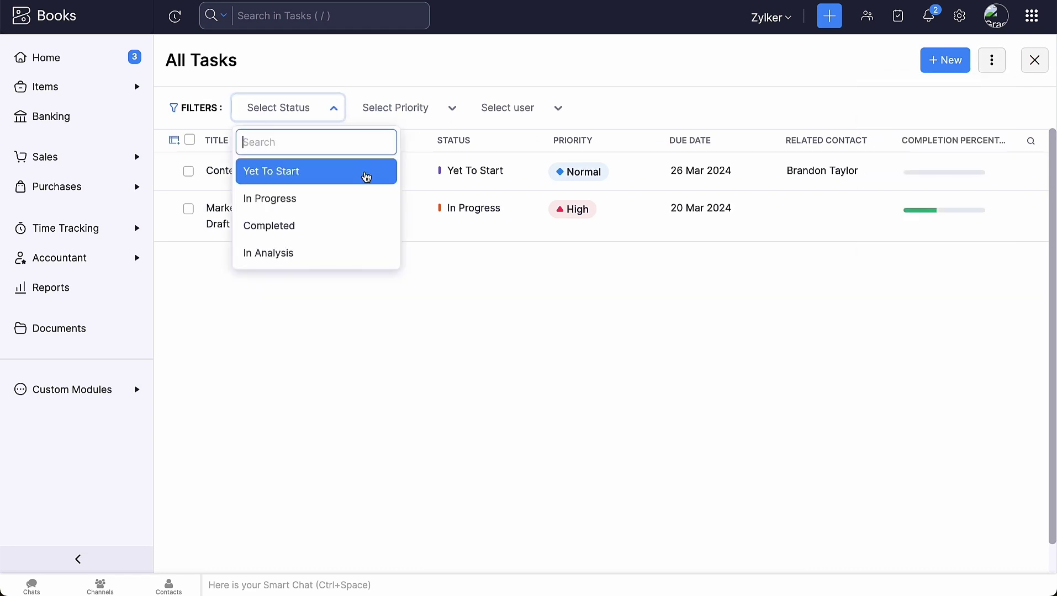
{"action": "left_click", "coordinate": [362, 197]}
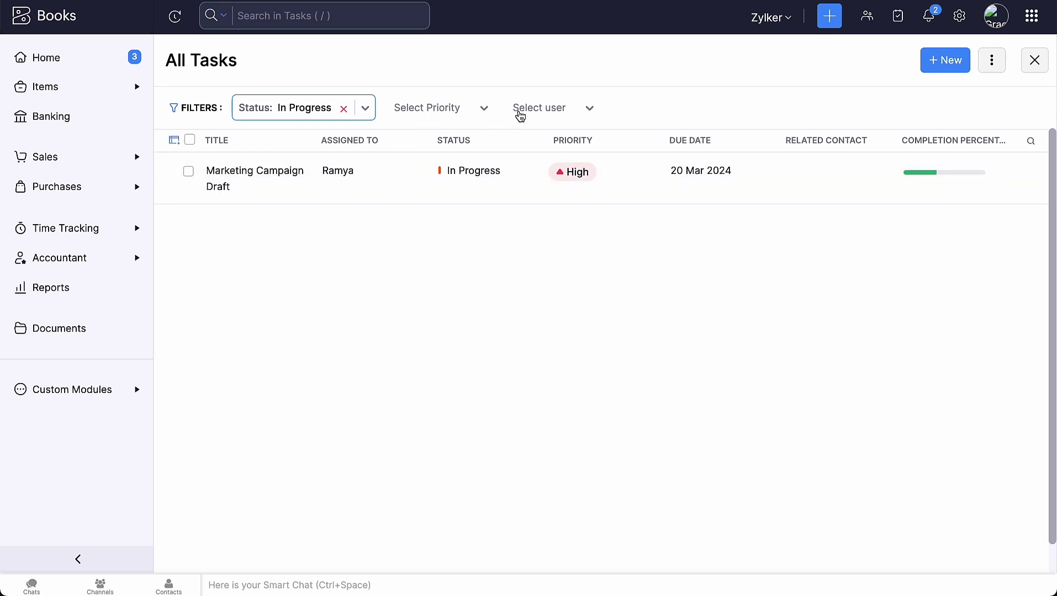
{"action": "left_click", "coordinate": [991, 62]}
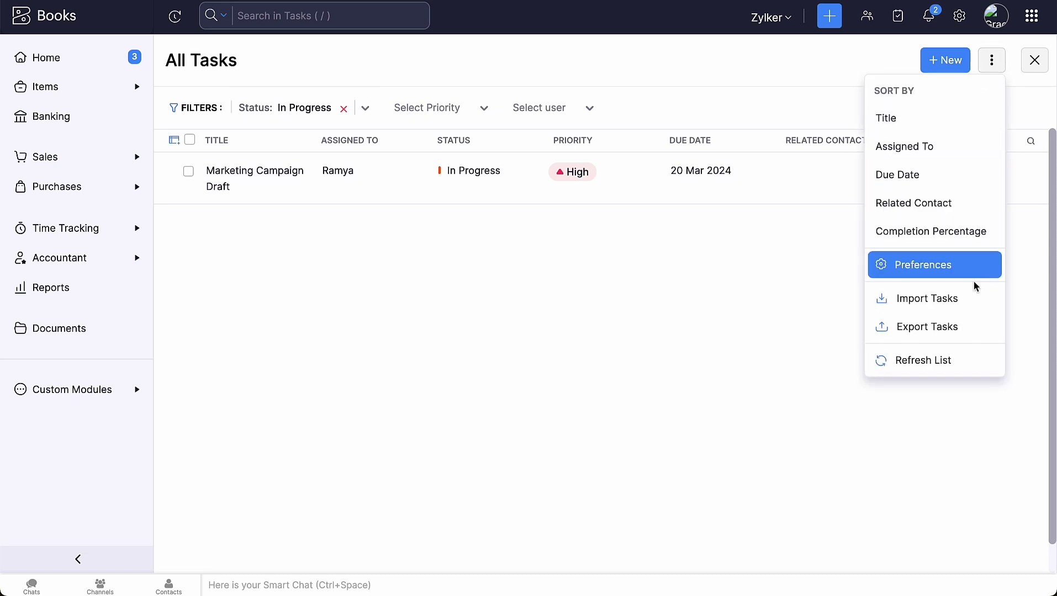